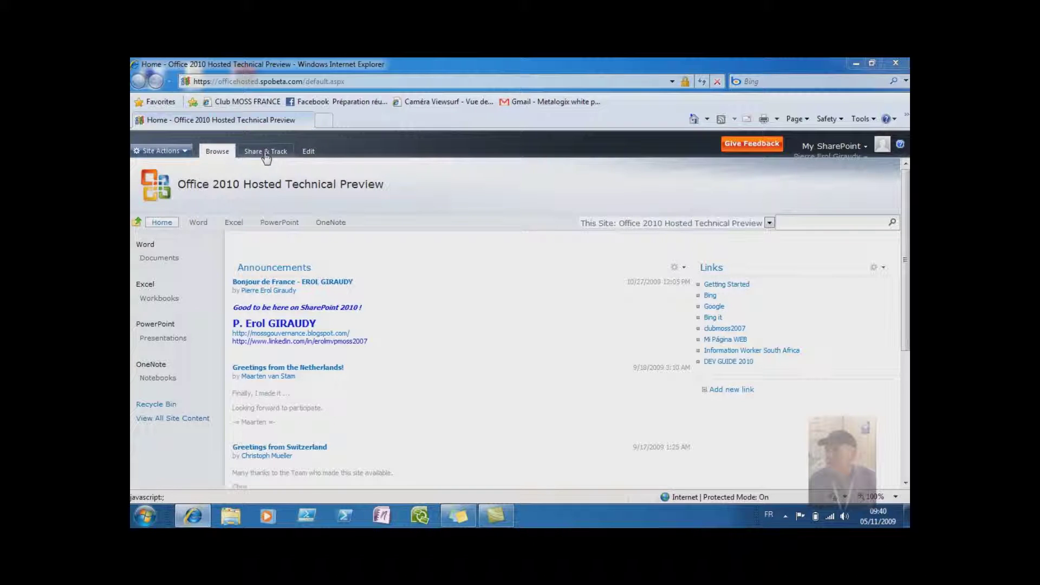
Step: Tag the site's home page with I like it, To-Do and Save for Later
{"action": "left_click", "coordinate": [264, 154]}
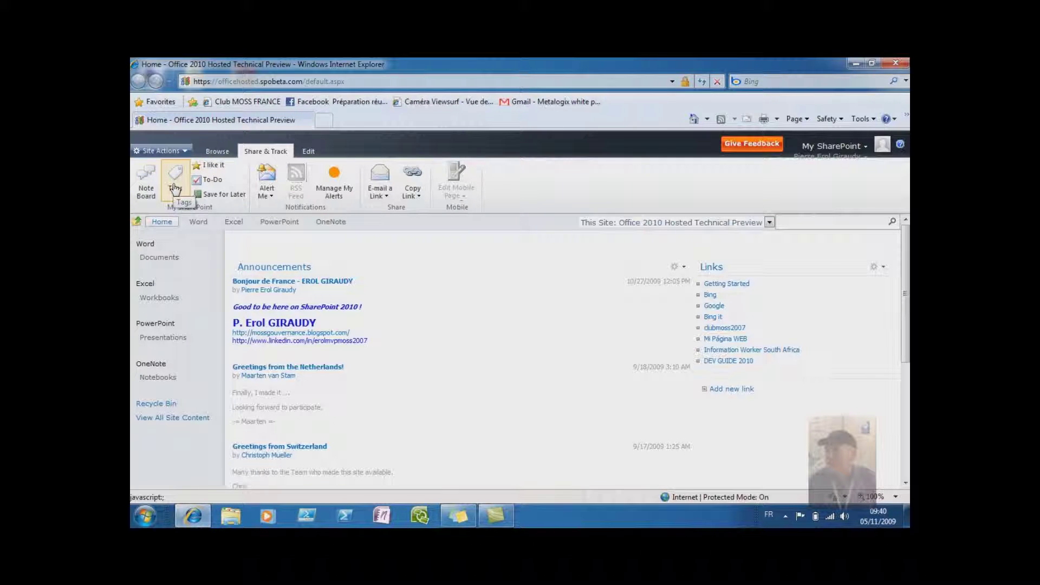
{"action": "left_click", "coordinate": [217, 169]}
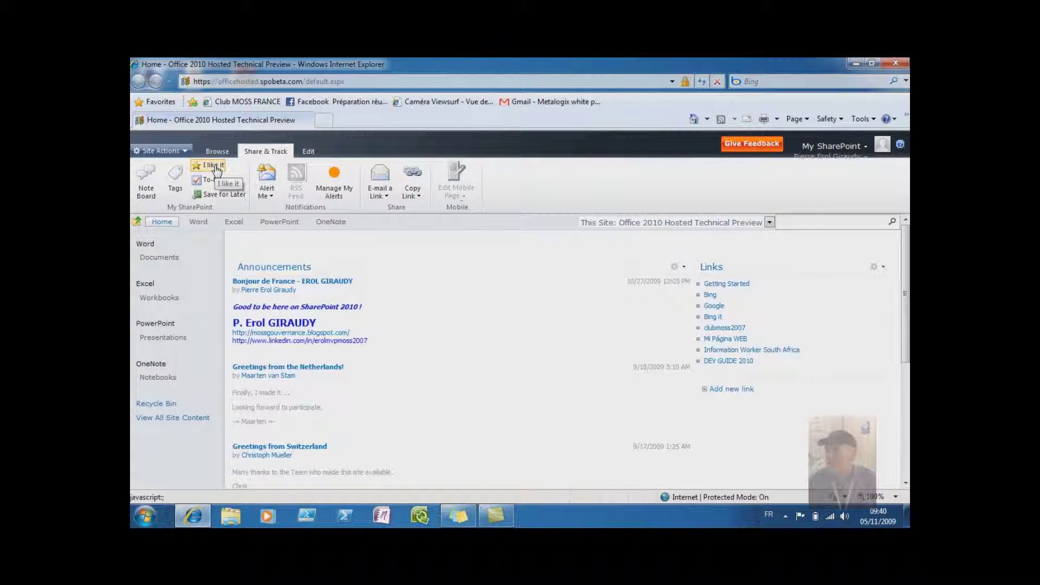
{"action": "left_click", "coordinate": [215, 182]}
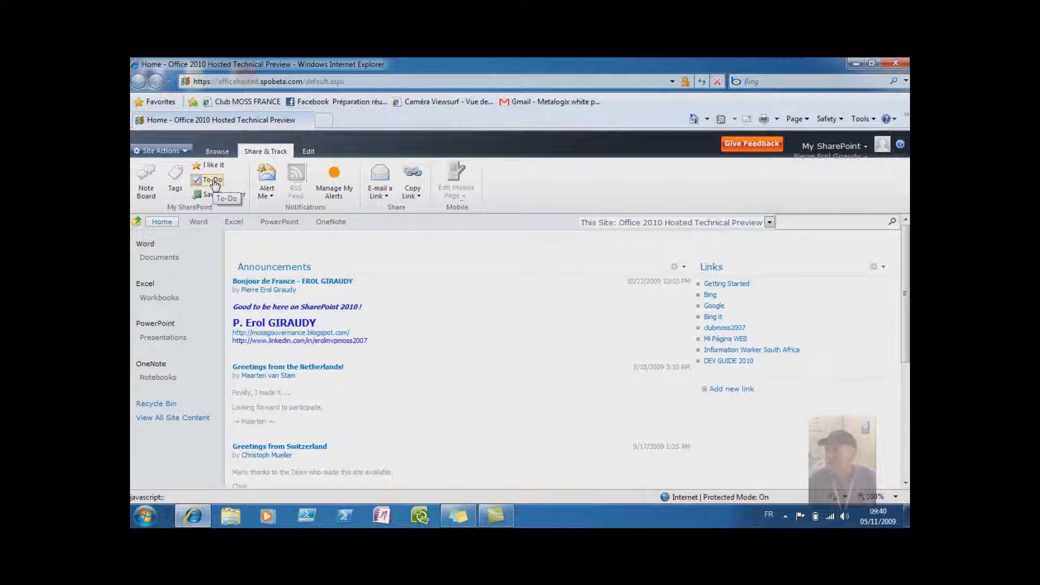
{"action": "left_click", "coordinate": [215, 196]}
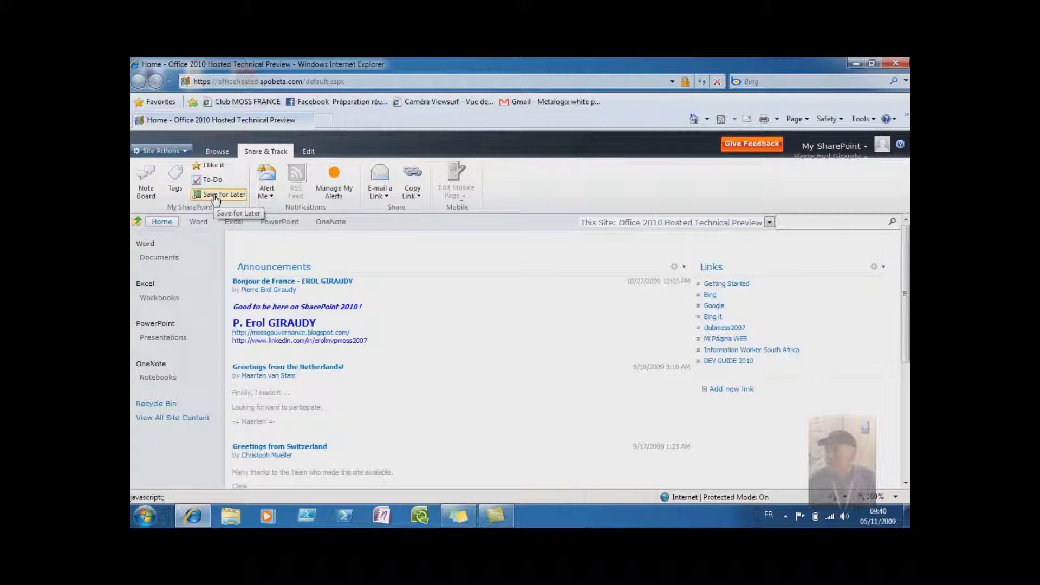
Step: Add the custom tag SHAREPOINT 2010 to the home page's tags and save them
{"action": "left_click", "coordinate": [181, 175]}
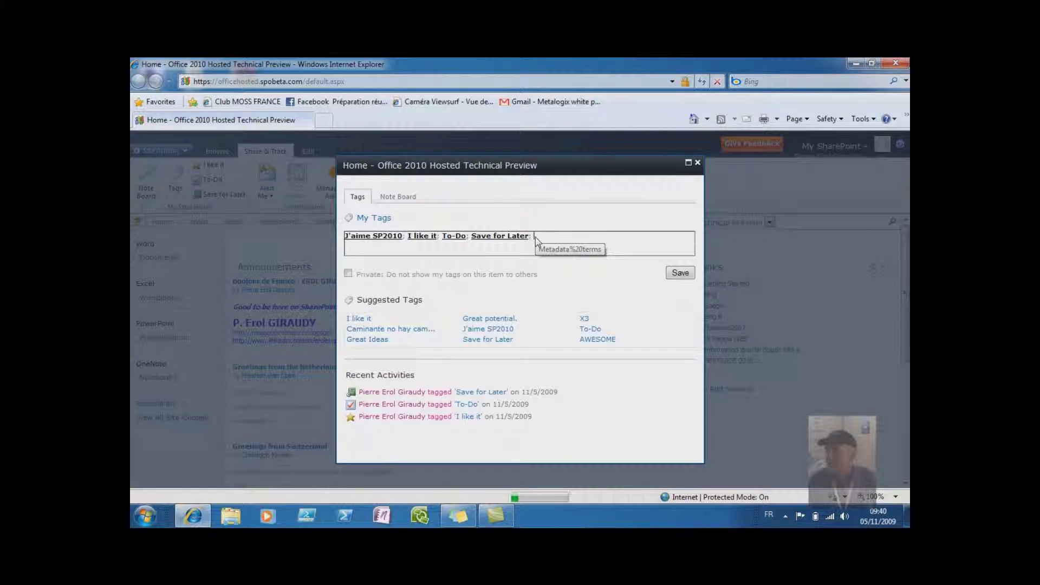
{"action": "type", "text": "SHAREPOINT"}
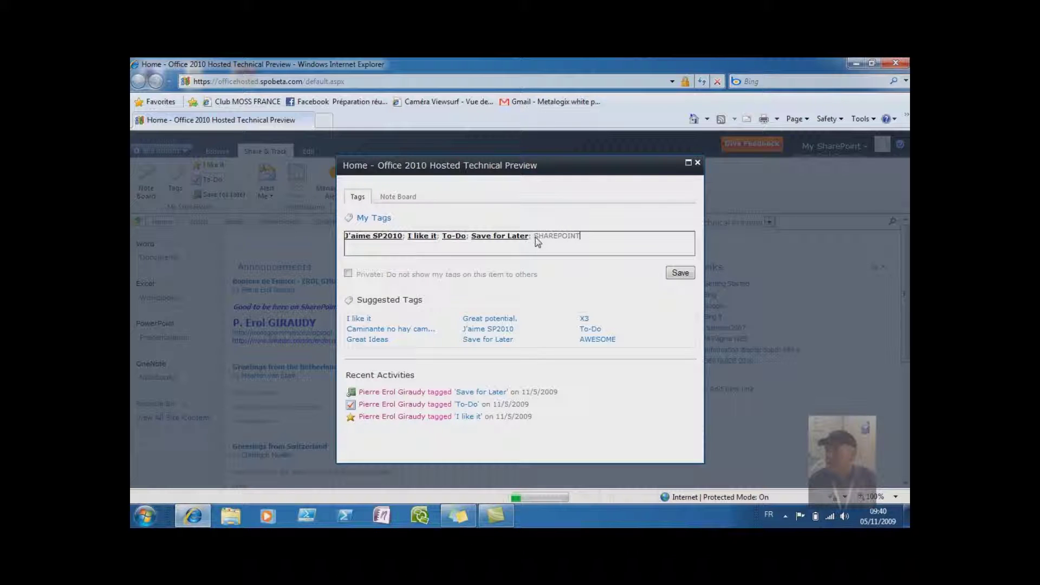
{"action": "type", "text": " 2010"}
{"action": "left_click", "coordinate": [673, 275]}
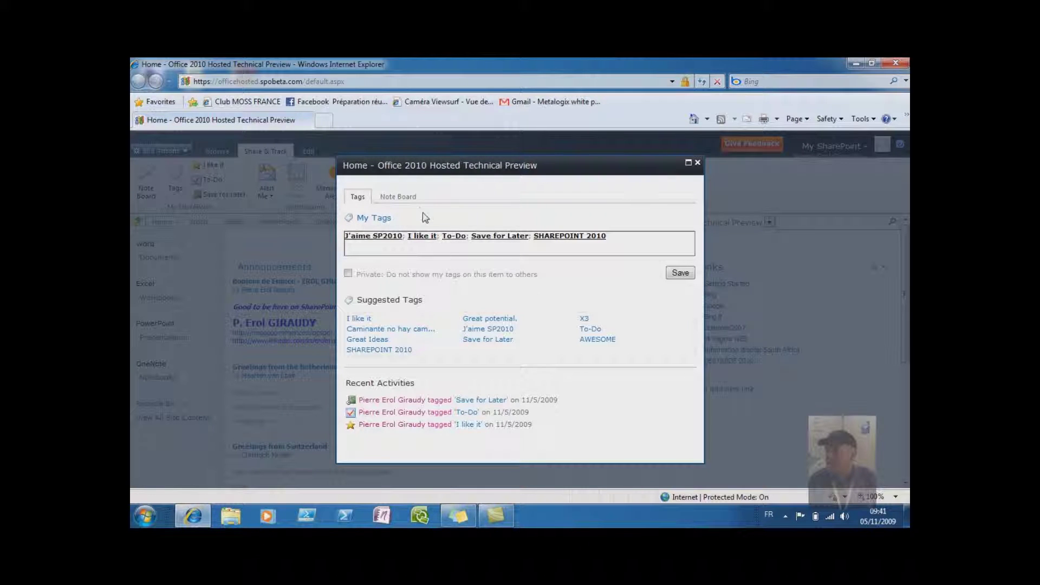
Step: On the home page's note board, write the note "SP2010 10 point nouveaux pour les IT ce sera à ajouter"
{"action": "left_click", "coordinate": [413, 199]}
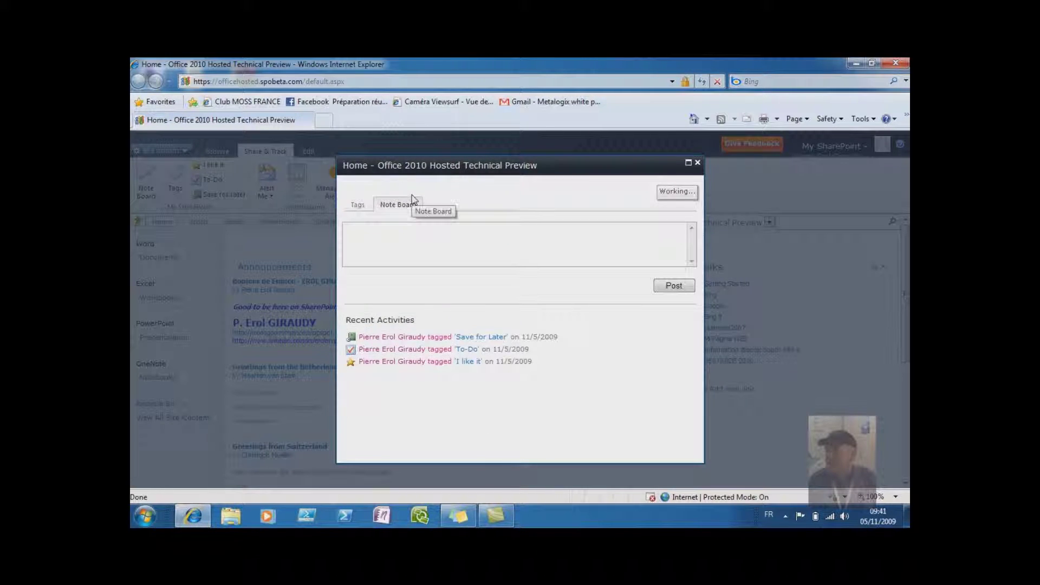
{"action": "left_click", "coordinate": [415, 231]}
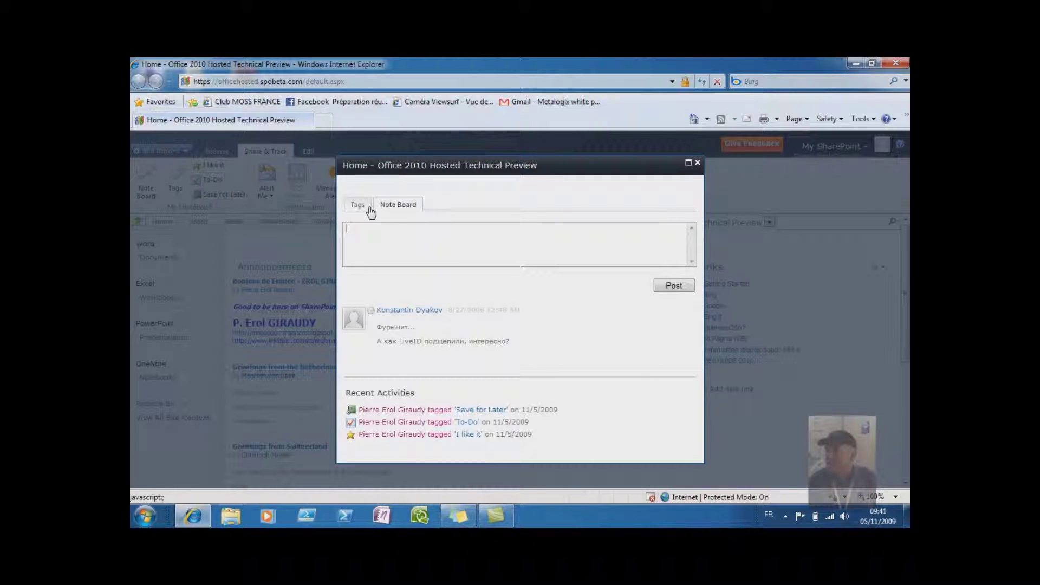
{"action": "type", "text": "SP2"}
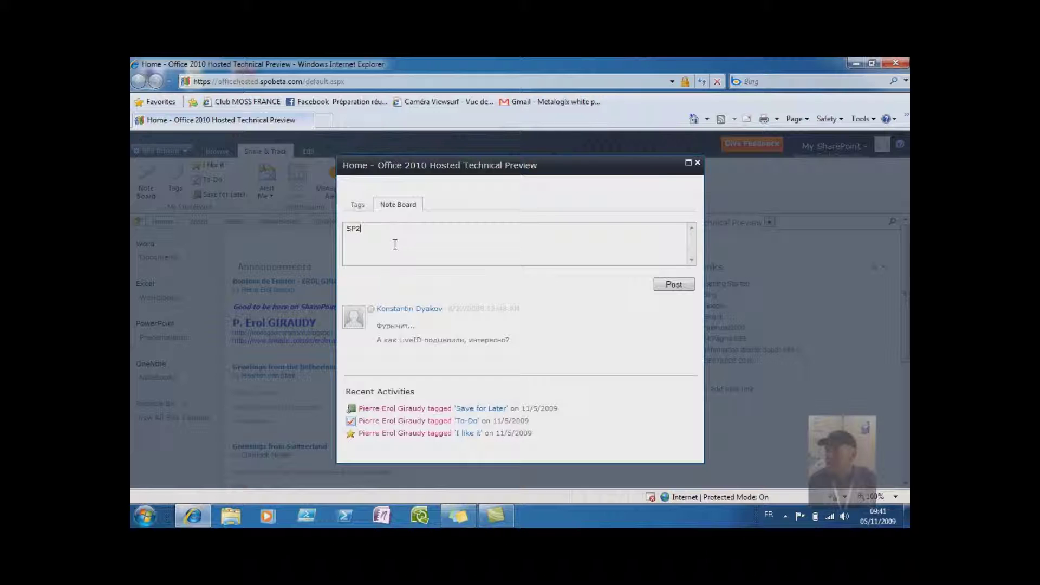
{"action": "type", "text": "010"}
{"action": "type", "text": "10 point nouveaux poi"}
{"action": "type", "text": "ur les IT ce sera à a"}
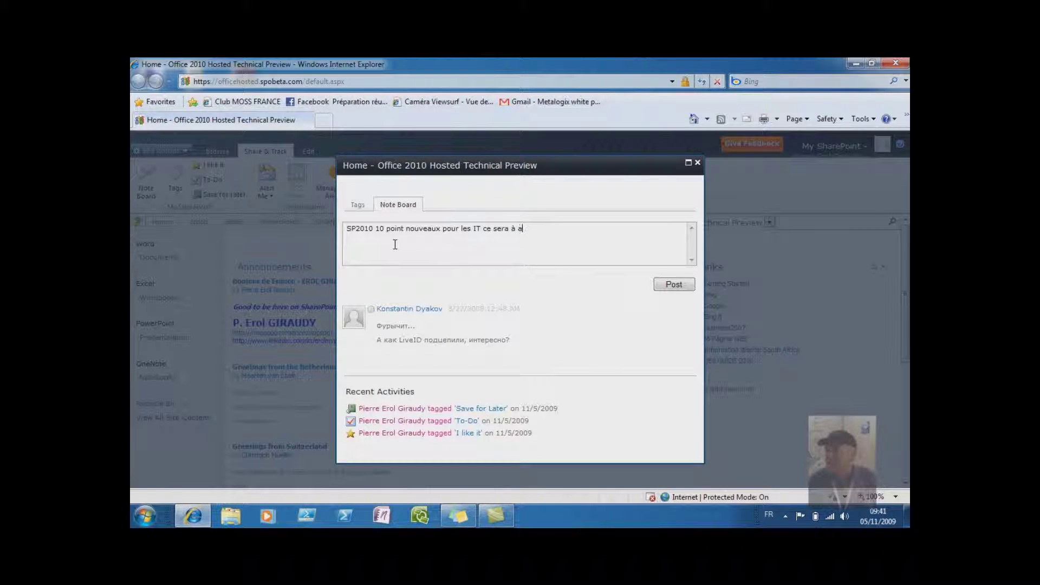
{"action": "type", "text": "jouterdans m"}
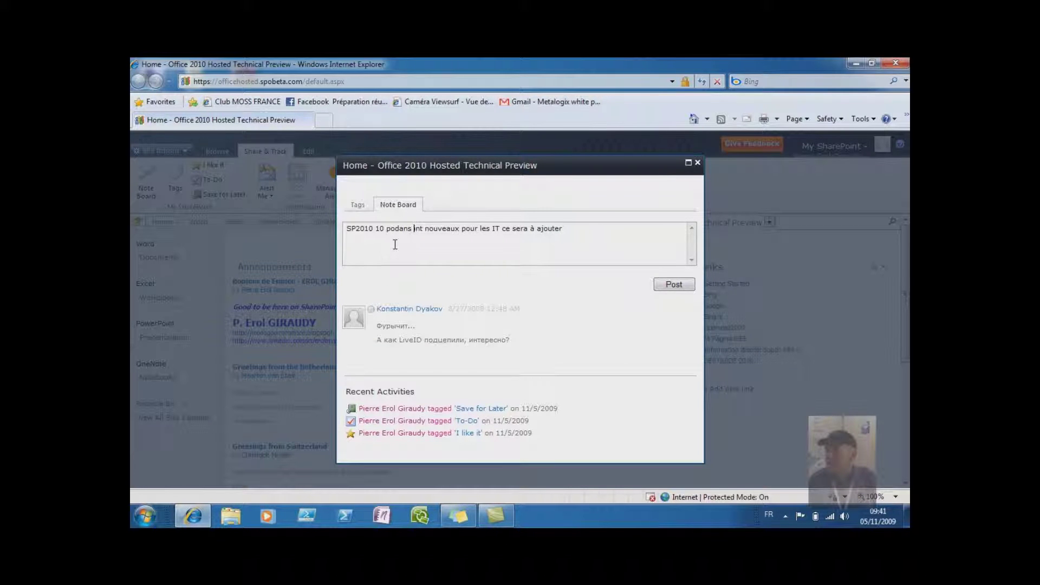
{"action": "type", "text": "es no"}
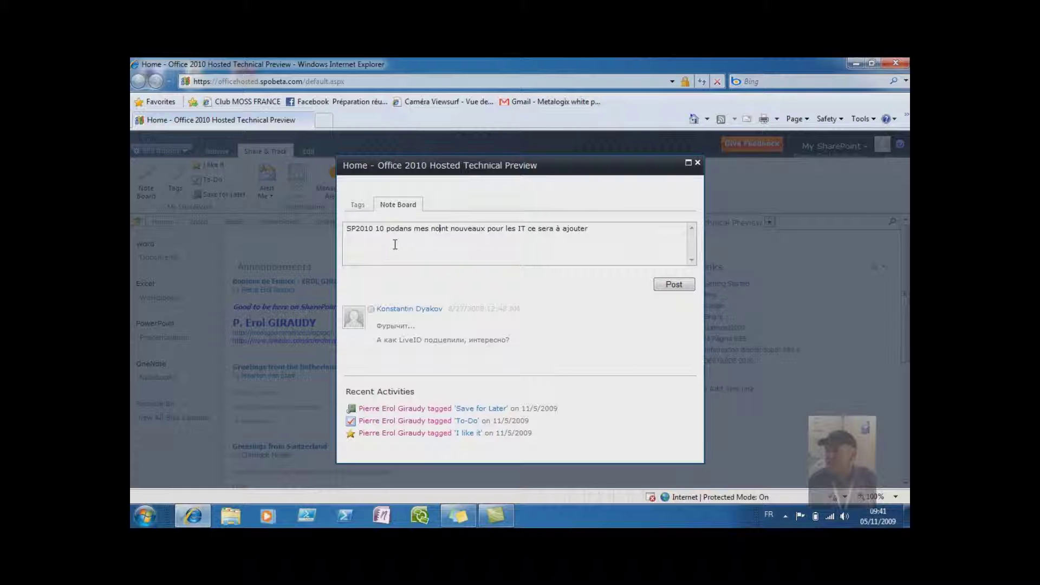
{"action": "type", "text": "tes"}
{"action": "key", "text": "BackSpace"}
{"action": "key", "text": "BackSpace"}
{"action": "key", "text": "BackSpace"}
{"action": "key", "text": "BackSpace"}
{"action": "key", "text": "BackSpace"}
{"action": "key", "text": "BackSpace"}
{"action": "key", "text": "BackSpace"}
{"action": "key", "text": "BackSpace"}
{"action": "key", "text": "BackSpace"}
{"action": "key", "text": "BackSpace"}
{"action": "key", "text": "BackSpace"}
{"action": "key", "text": "BackSpace"}
{"action": "key", "text": "BackSpace"}
{"action": "key", "text": "BackSpace"}
{"action": "key", "text": "BackSpace"}
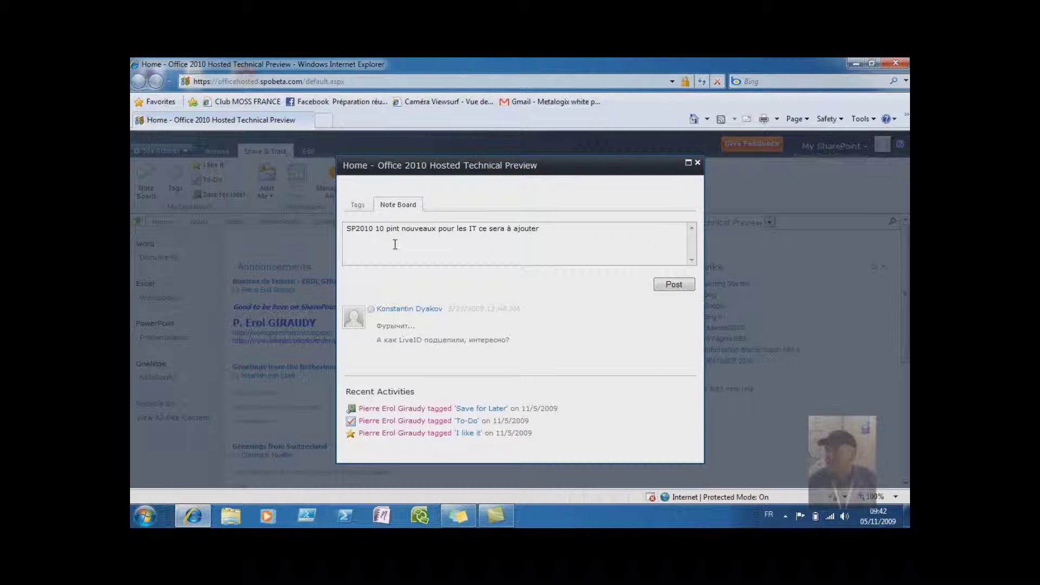
Step: Complete the note as "SP2010 10 point nouveaux pour les IT ce sera à ajouter mes notes" and post it to the note board
{"action": "type", "text": "o"}
{"action": "type", "text": "s no"}
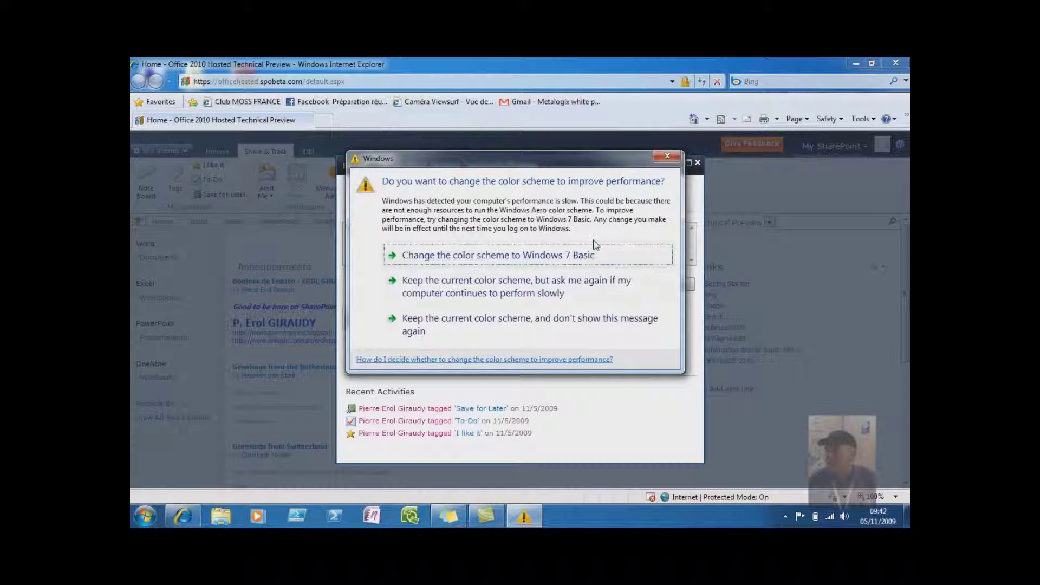
{"action": "left_click", "coordinate": [666, 156]}
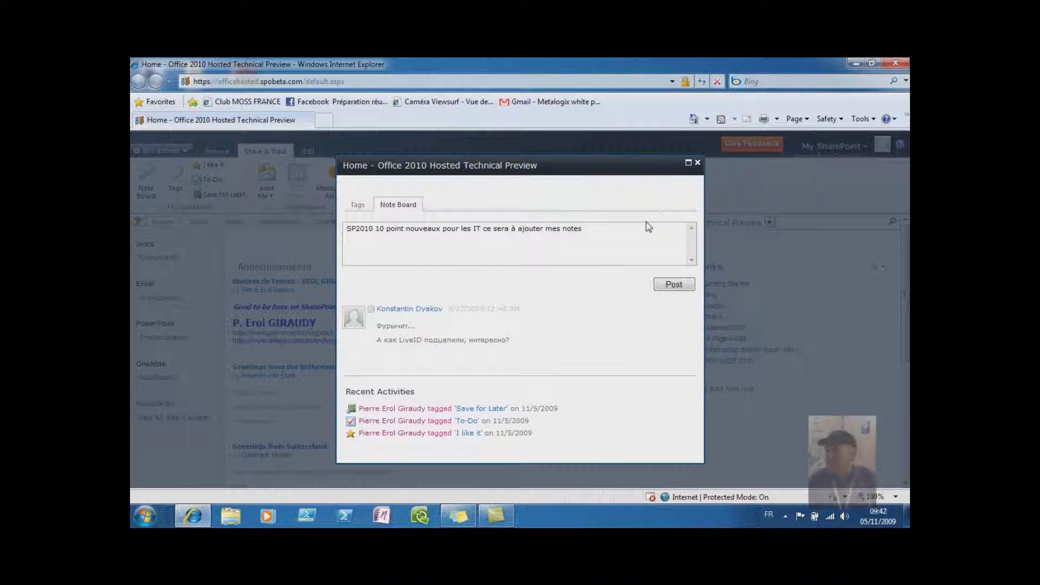
{"action": "left_click", "coordinate": [673, 286]}
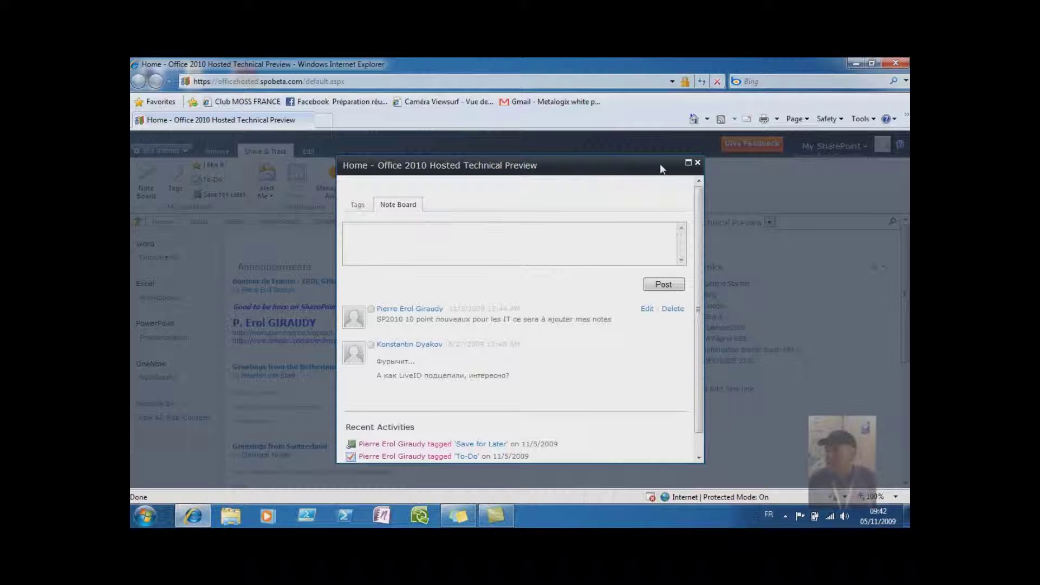
{"action": "left_click", "coordinate": [698, 163]}
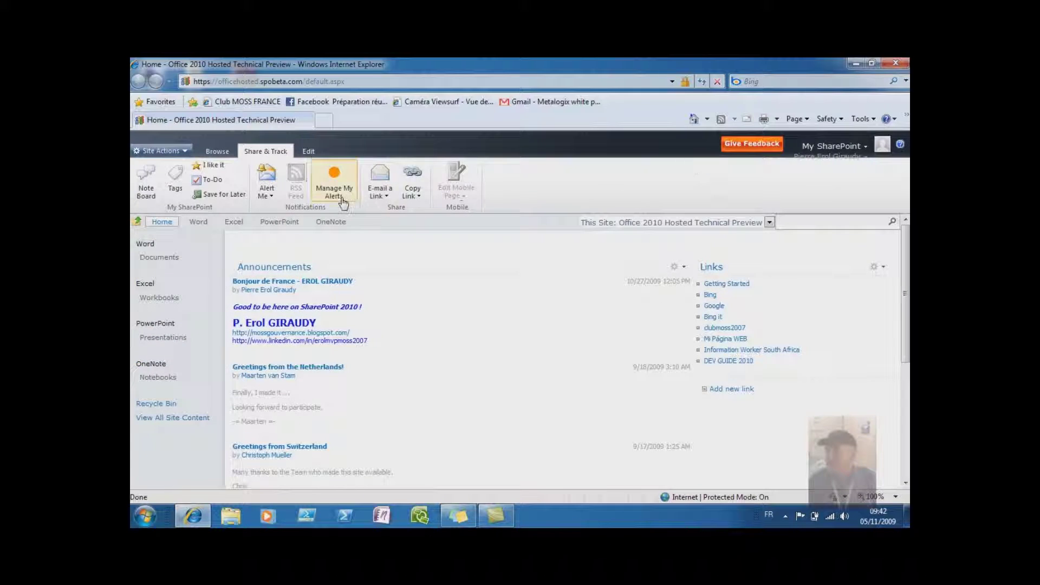
Step: Reopen the home page's note board and review the posted notes and recent activities
{"action": "left_click", "coordinate": [143, 182]}
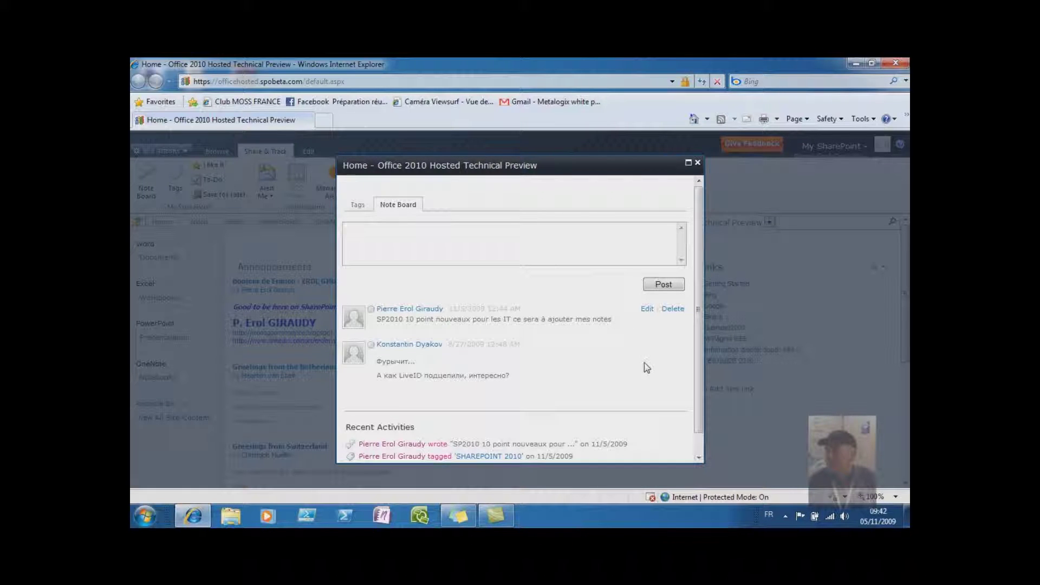
{"action": "left_click", "coordinate": [697, 445]}
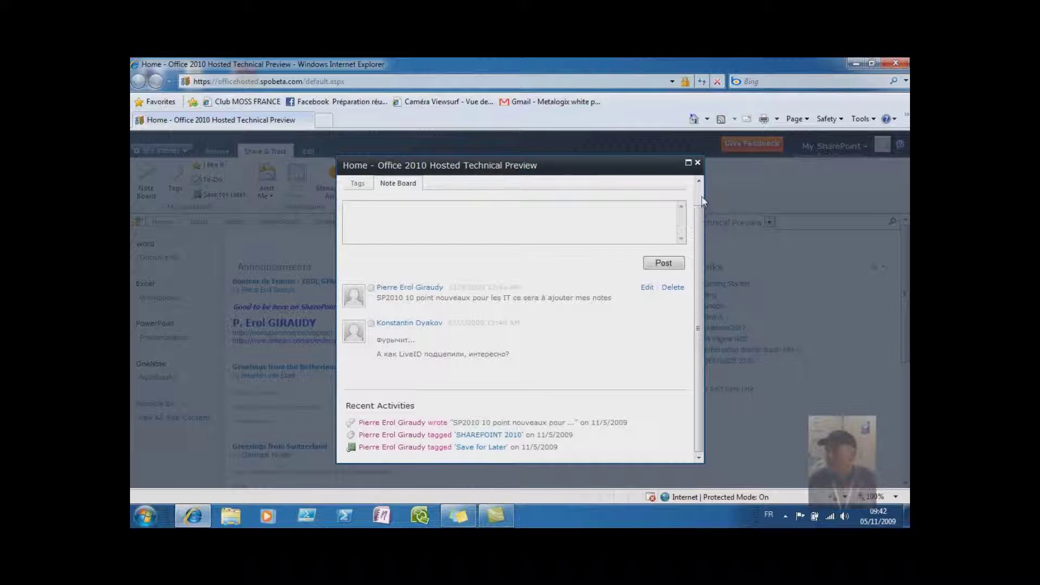
{"action": "scroll", "coordinate": [700, 192], "scroll_direction": "up", "scroll_amount": 1}
{"action": "left_click", "coordinate": [698, 162]}
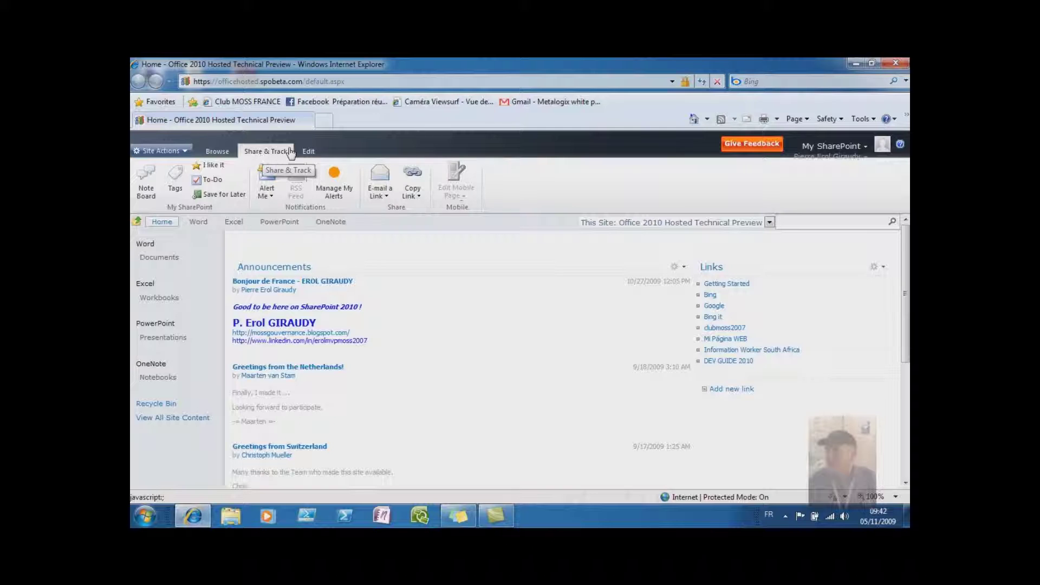
{"action": "left_click", "coordinate": [314, 154]}
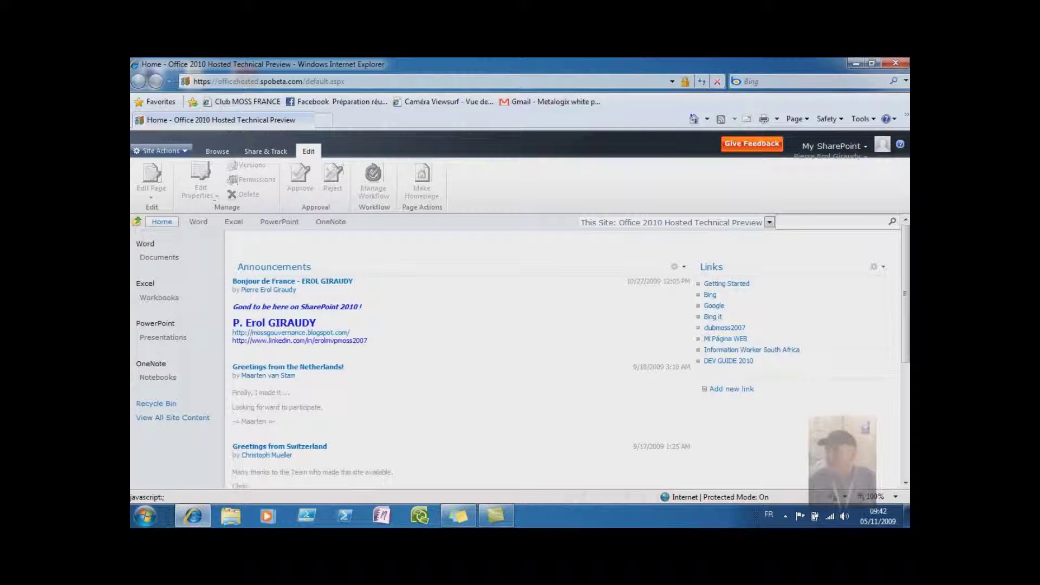
{"action": "left_click", "coordinate": [253, 156]}
{"action": "left_click", "coordinate": [253, 156]}
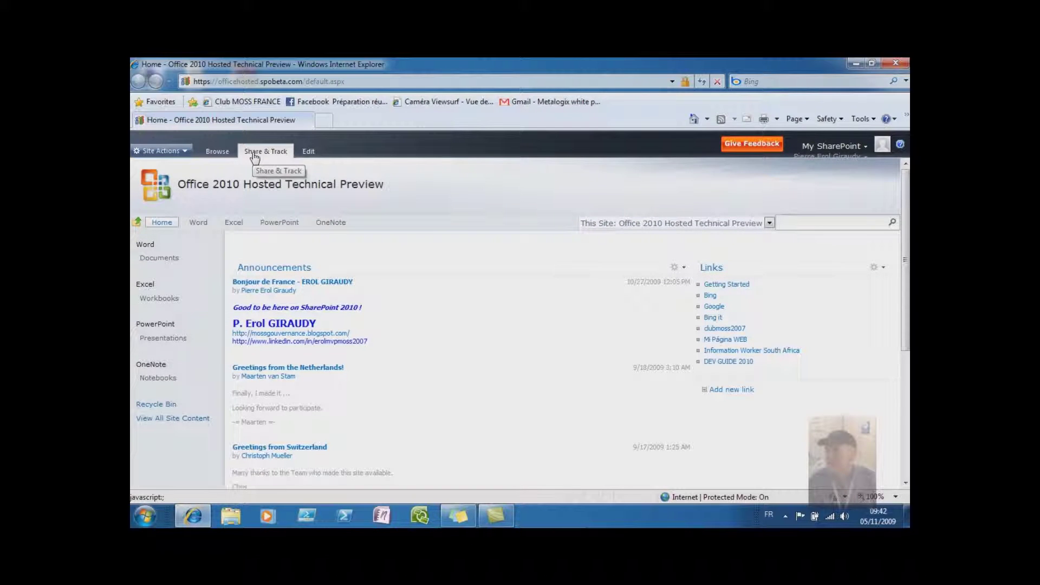
{"action": "left_click", "coordinate": [222, 154]}
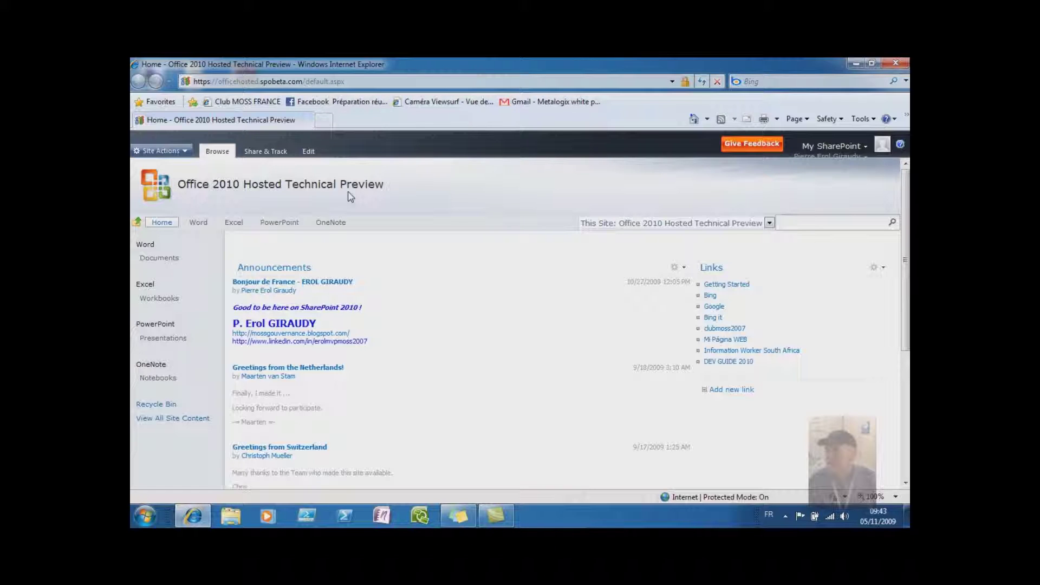
{"action": "left_click", "coordinate": [187, 153]}
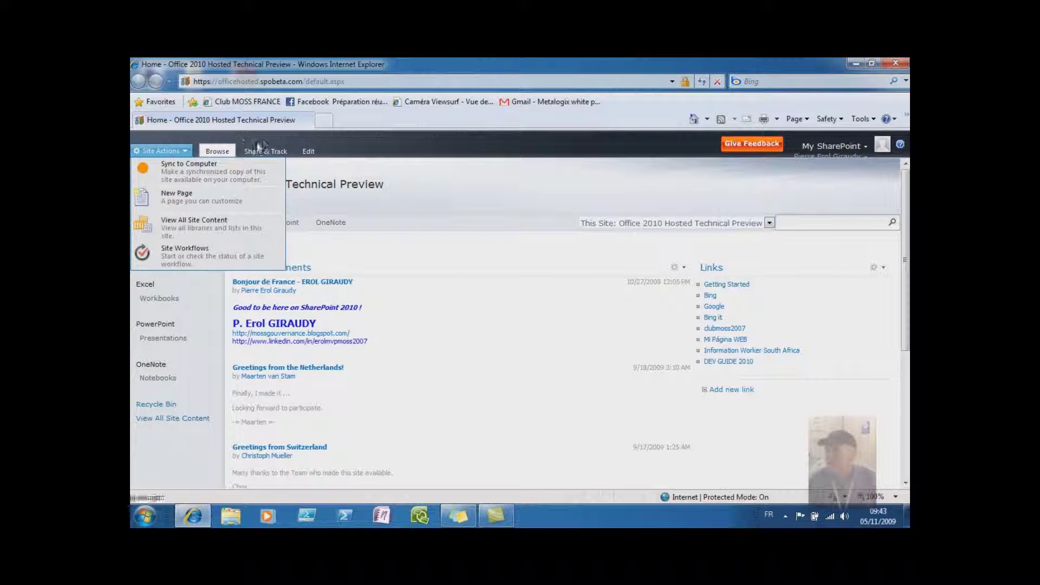
{"action": "left_click", "coordinate": [811, 176]}
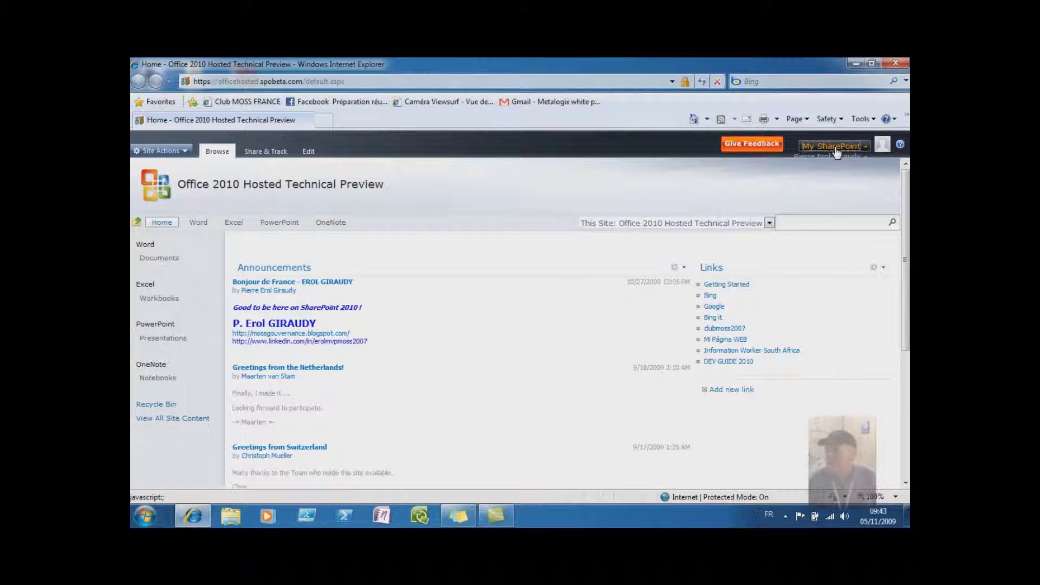
Step: Open the personal My Site homepage, viewing only the securely delivered content
{"action": "left_click", "coordinate": [836, 148]}
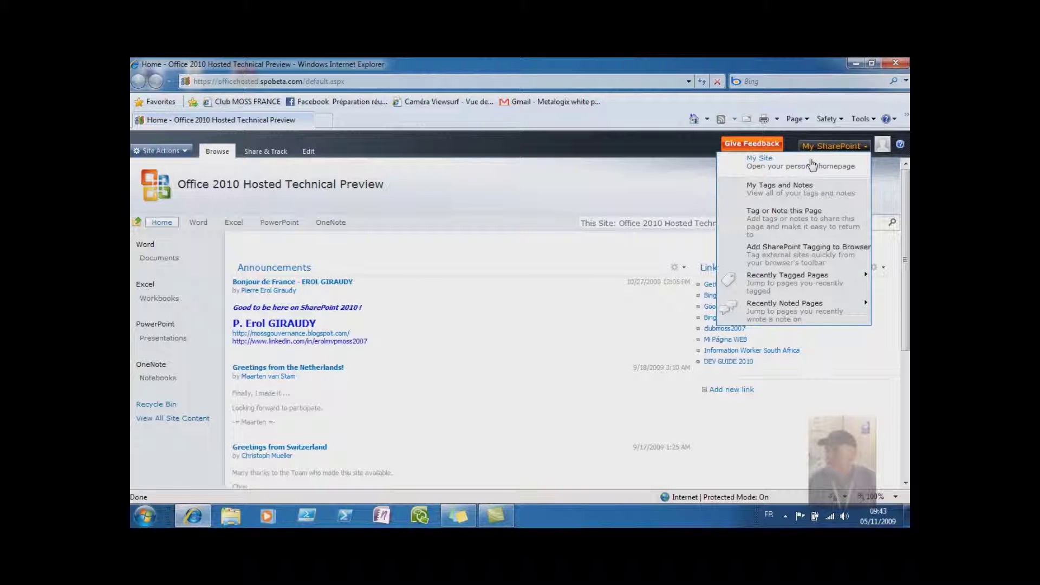
{"action": "left_click", "coordinate": [807, 166]}
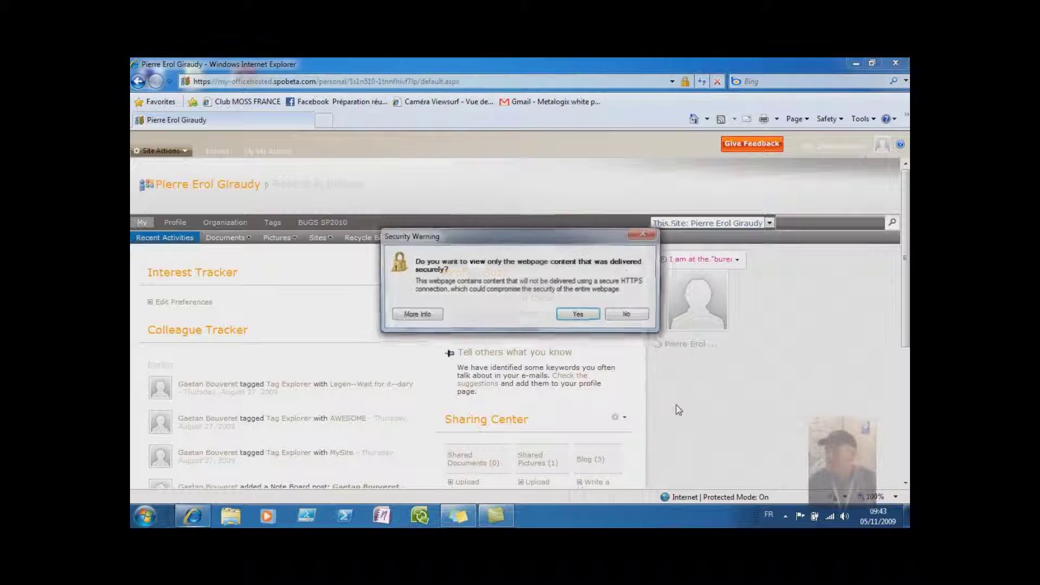
{"action": "left_click", "coordinate": [579, 315]}
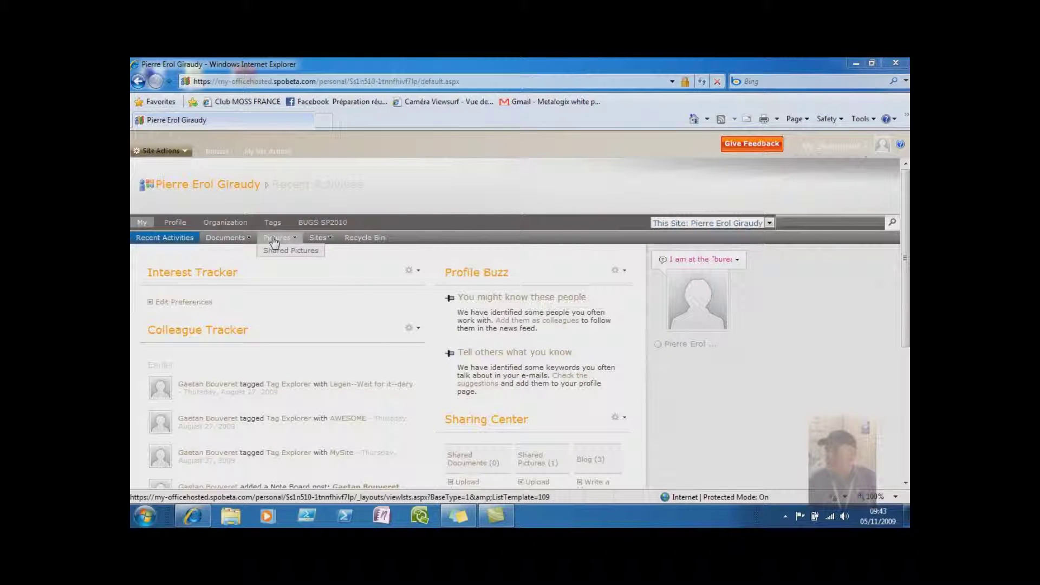
Step: Open the Tag Explorer from My Site and examine the My Tags section, including the SHAREPOINT 2010 tag
{"action": "mouse_move", "coordinate": [247, 240]}
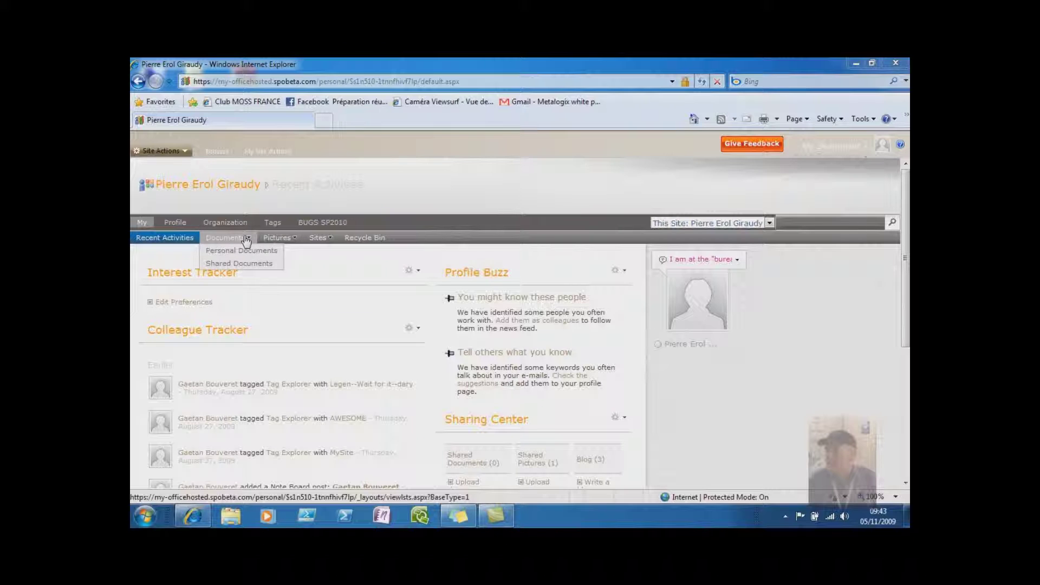
{"action": "left_click", "coordinate": [276, 223]}
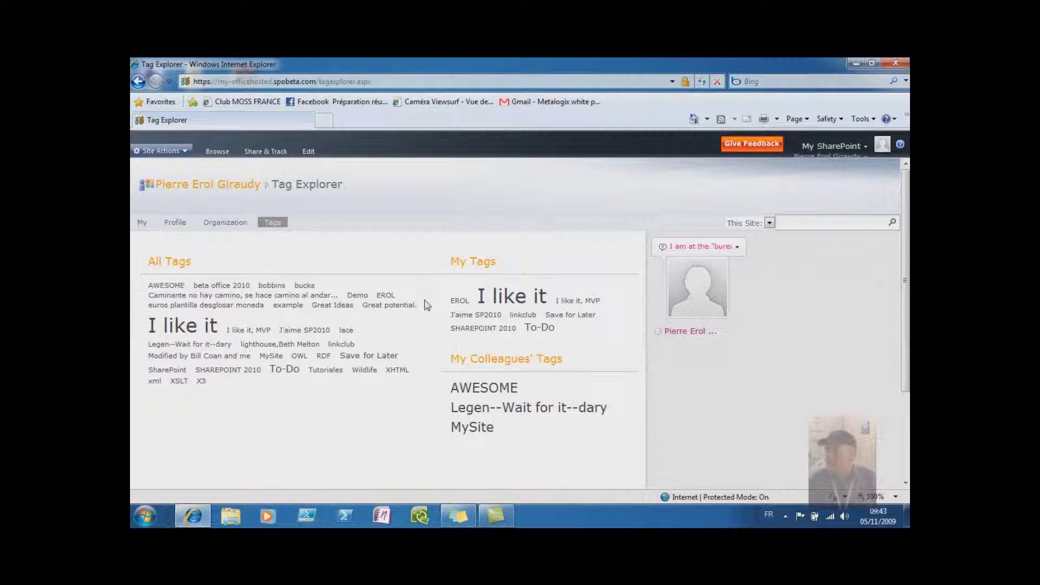
{"action": "left_click", "coordinate": [466, 329]}
{"action": "left_click", "coordinate": [237, 225]}
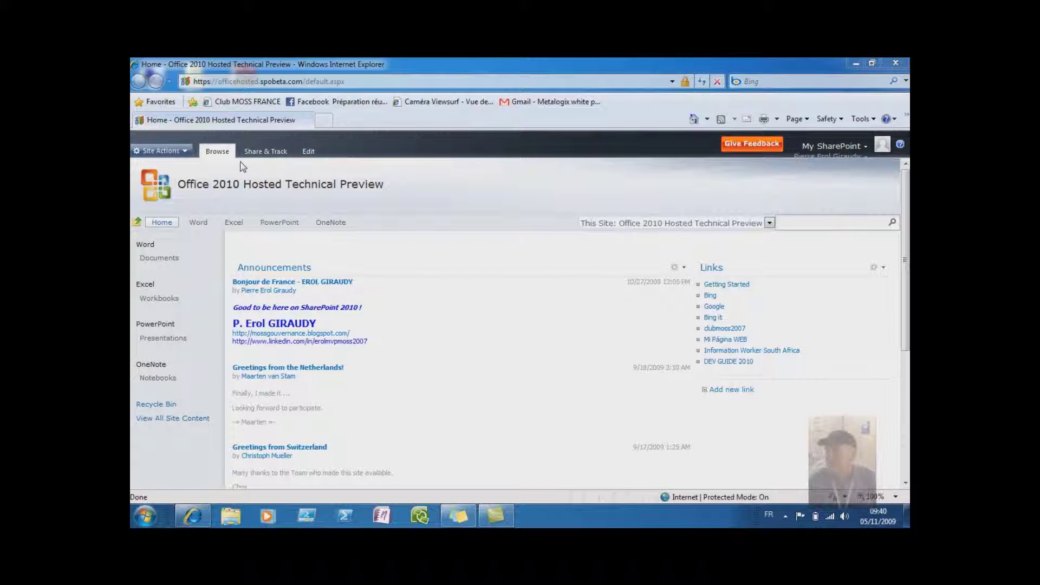
Step: Apply the I like it and To-Do tags to the Office 2010 Hosted Technical Preview home page
{"action": "left_click", "coordinate": [266, 154]}
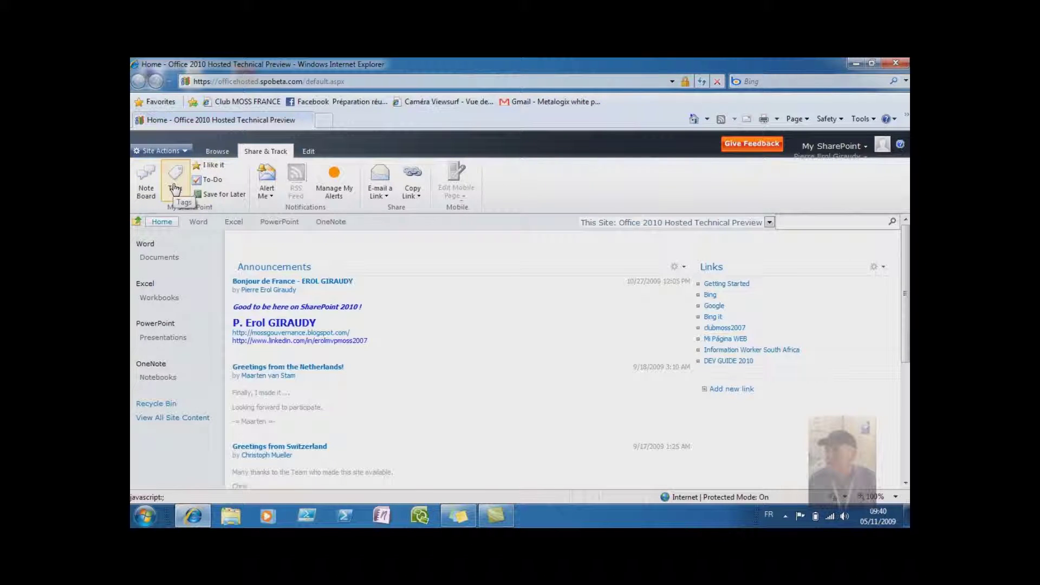
{"action": "left_click", "coordinate": [217, 168]}
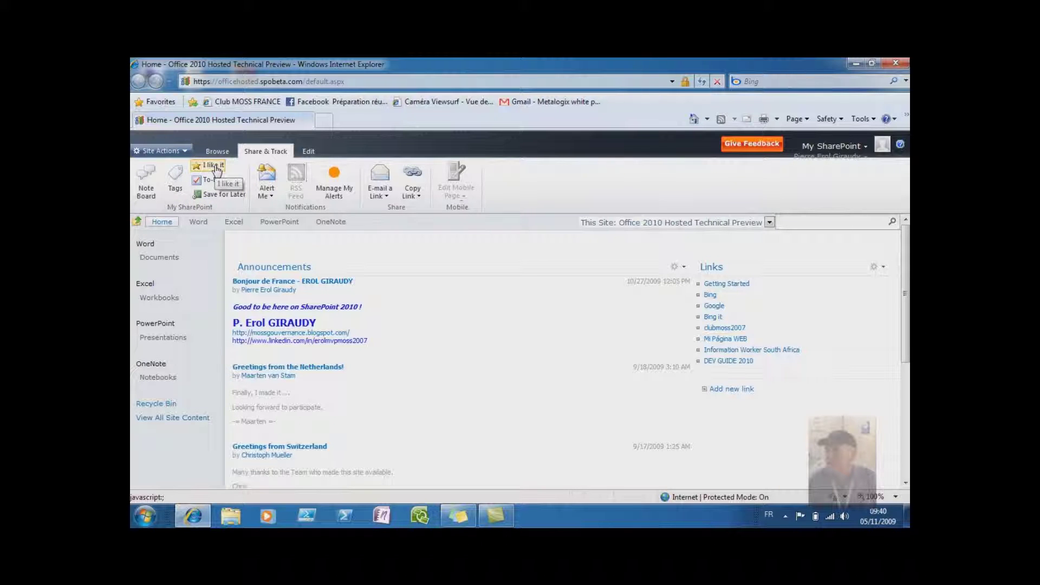
{"action": "left_click", "coordinate": [214, 181]}
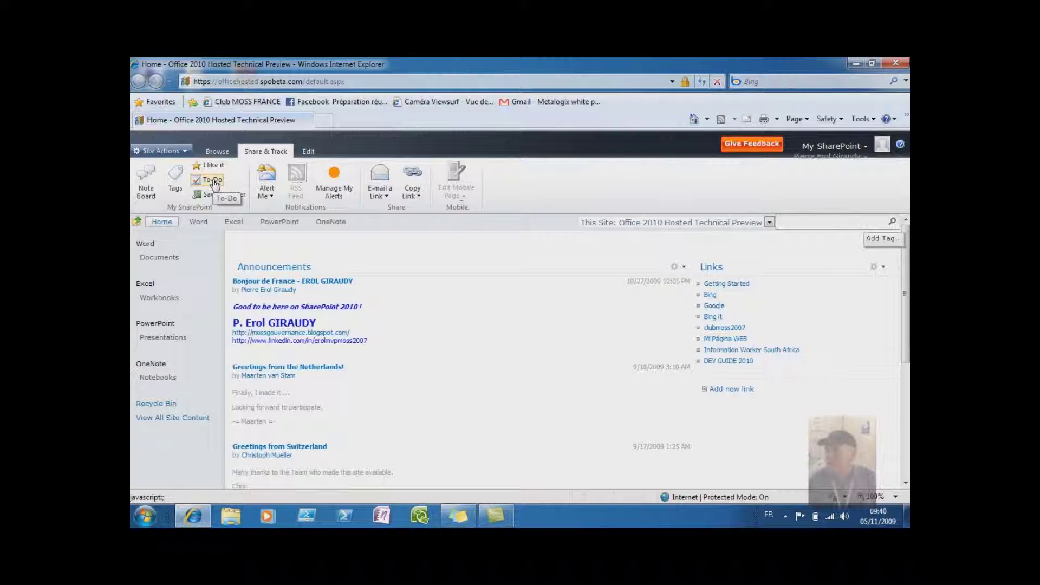
Step: Apply the Save for Later tag to the home page and add and save the custom tag SHAREPOINT 2010
{"action": "left_click", "coordinate": [215, 198]}
{"action": "left_click", "coordinate": [182, 174]}
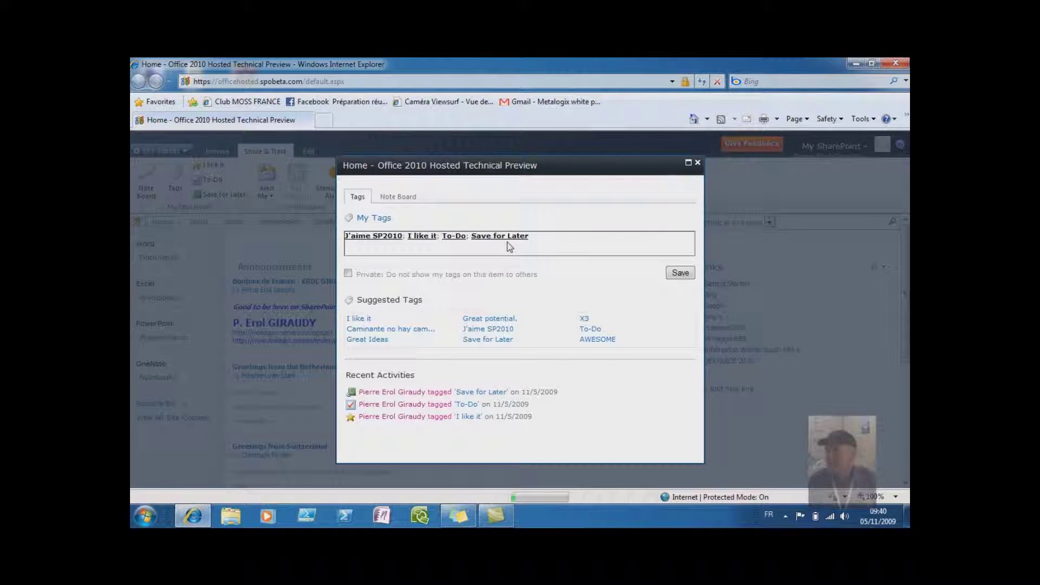
{"action": "left_click", "coordinate": [535, 241]}
{"action": "type", "text": "SHAREPOINT "}
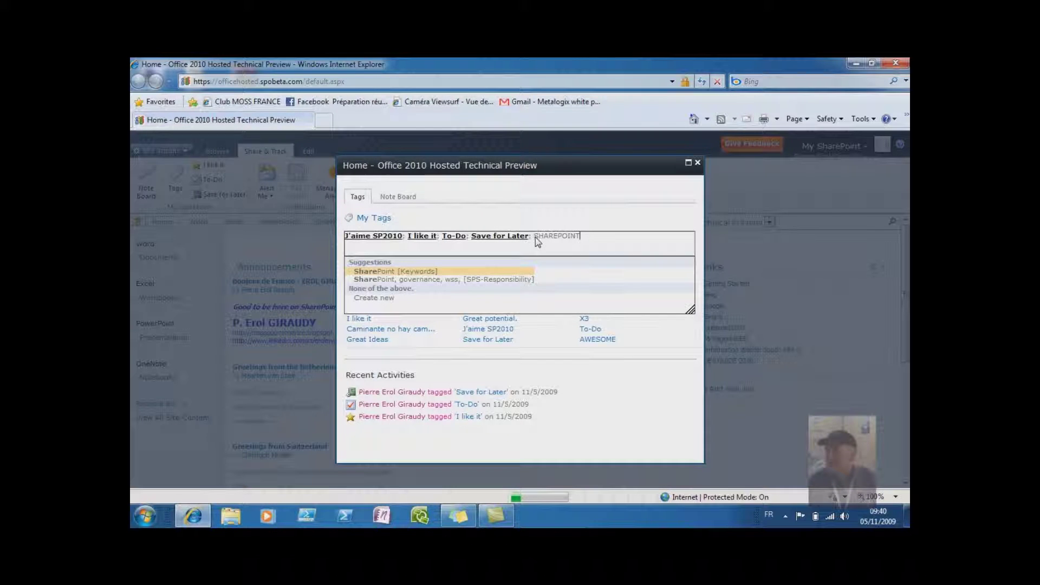
{"action": "type", "text": "201"}
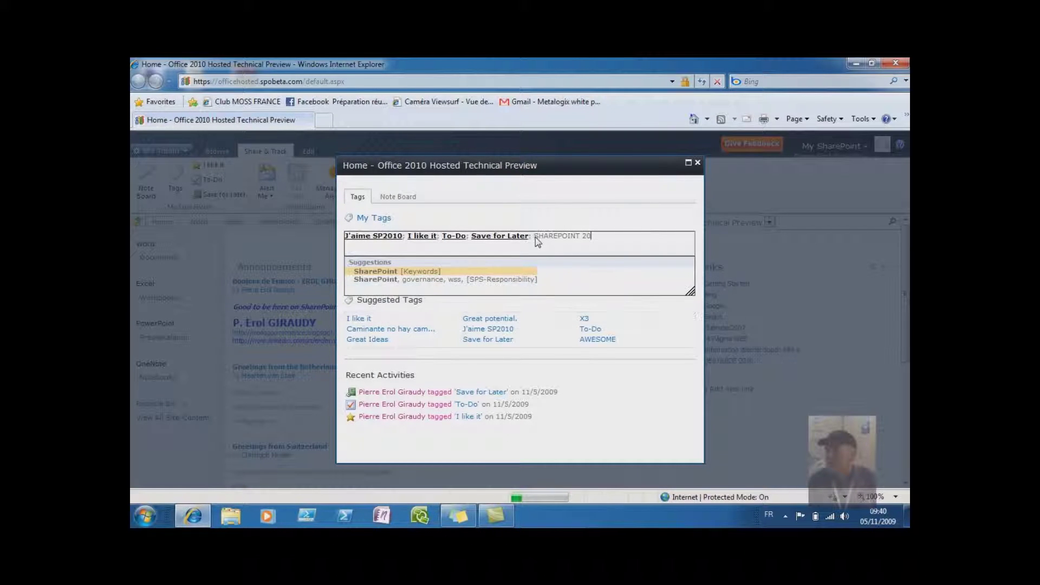
{"action": "type", "text": "0"}
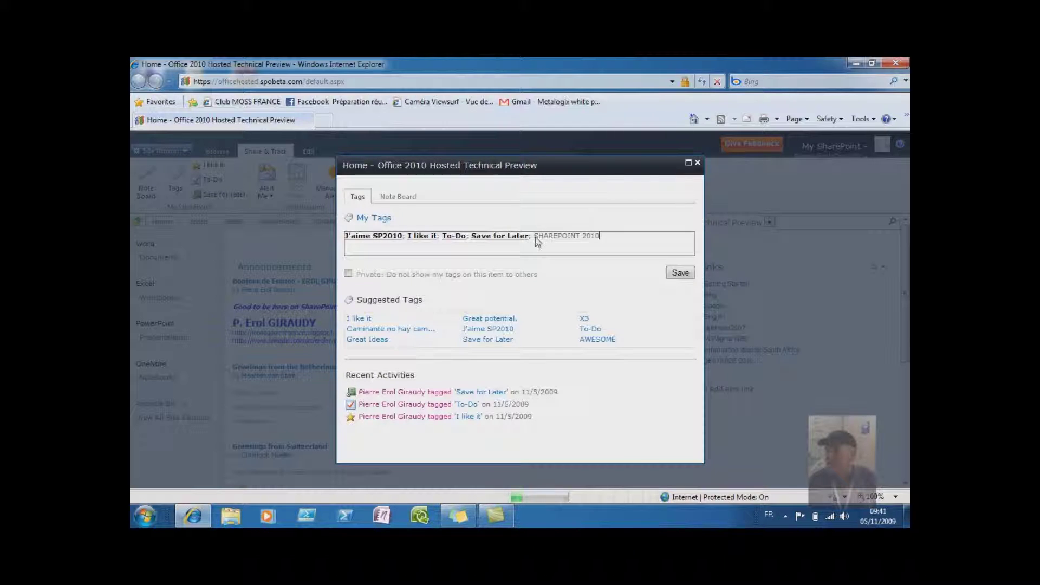
{"action": "left_click", "coordinate": [674, 272]}
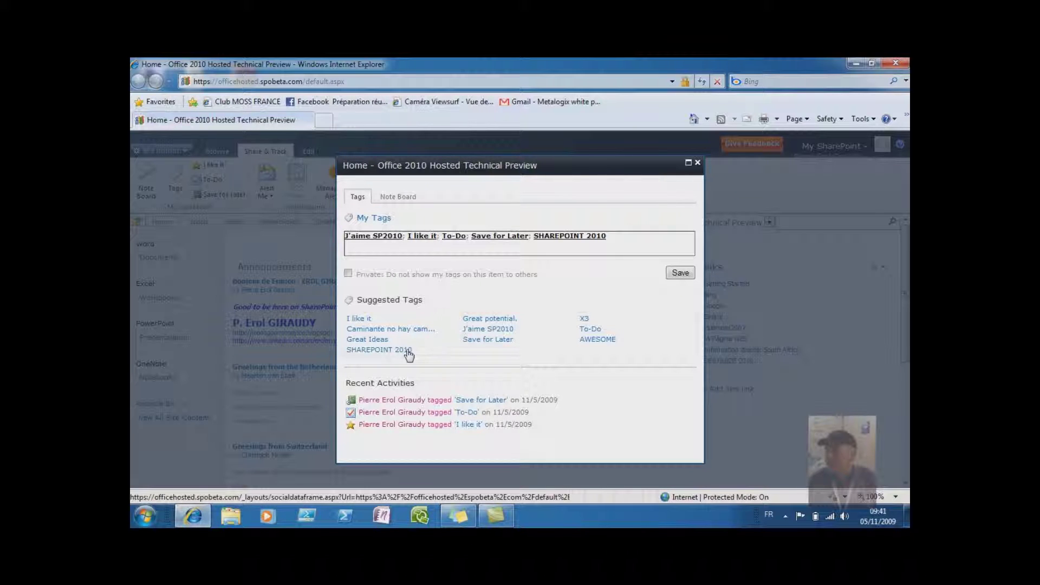
Step: Draft the note "SP2010 10 point nouveaux pour les IT ce sera à ajouter" on the home page's note board
{"action": "left_click", "coordinate": [414, 199]}
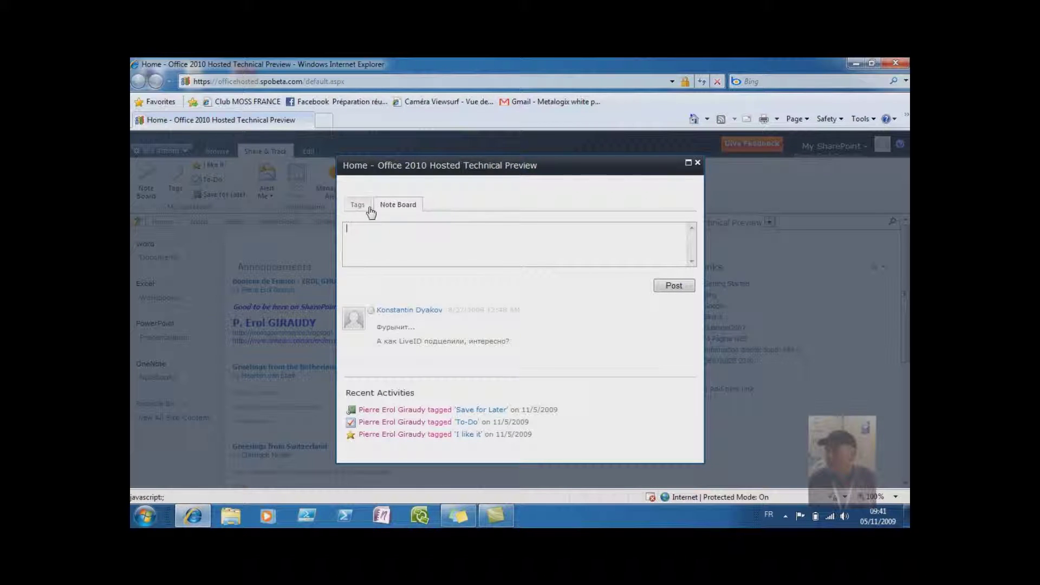
{"action": "type", "text": "SP2010"}
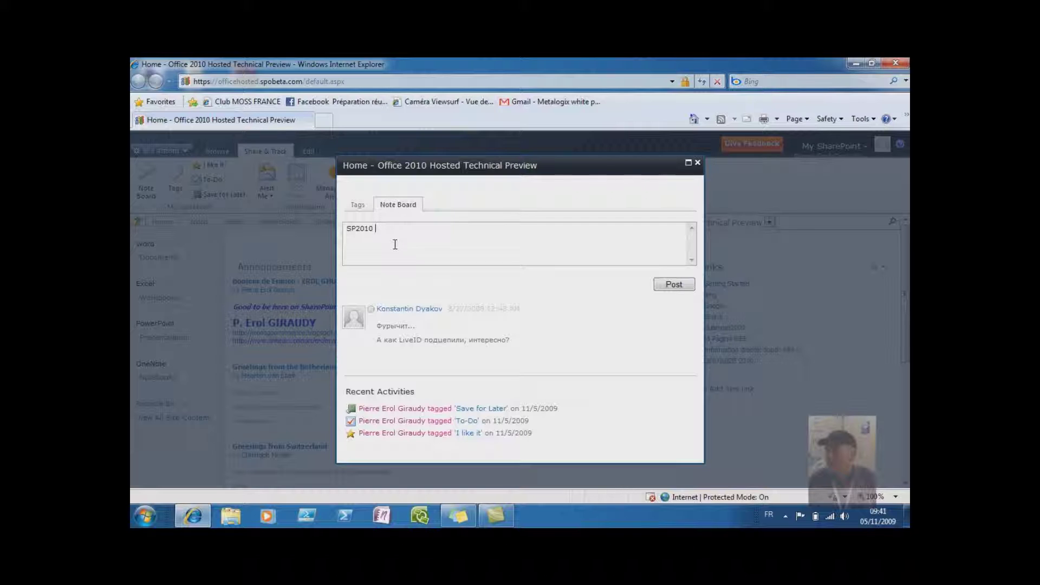
{"action": "type", "text": "1"}
{"action": "type", "text": "0 point "}
{"action": "type", "text": "nouveau"}
{"action": "type", "text": "x poi"}
{"action": "type", "text": "r les IT"}
{"action": "type", "text": " ce "}
{"action": "type", "text": "sera "}
{"action": "type", "text": "à ajo"}
{"action": "type", "text": "uter"}
{"action": "type", "text": "dans "}
{"action": "type", "text": "mes not"}
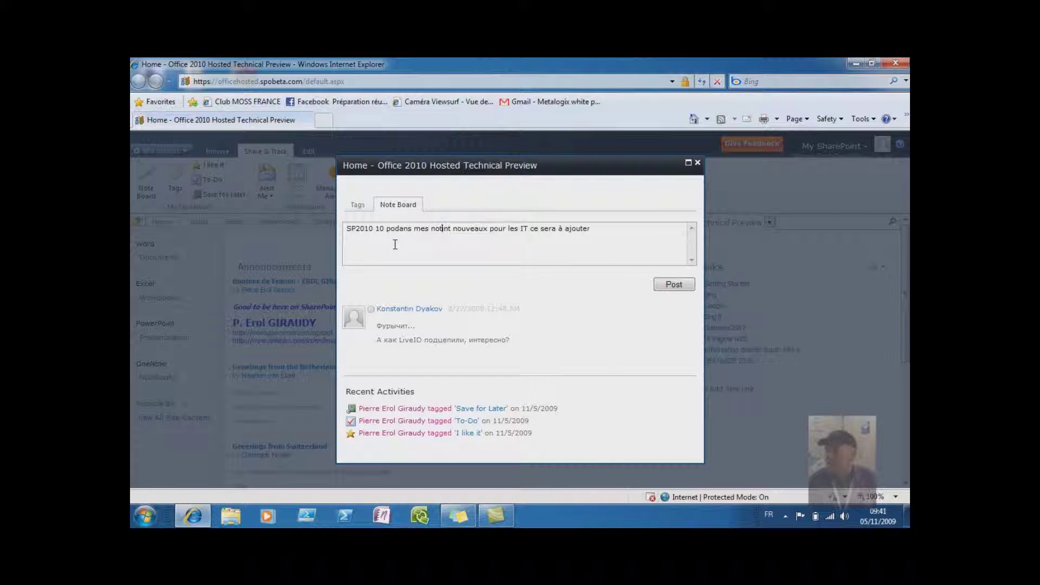
{"action": "type", "text": "es"}
{"action": "key", "text": "BackSpace"}
{"action": "key", "text": "BackSpace"}
{"action": "key", "text": "BackSpace"}
{"action": "key", "text": "BackSpace"}
{"action": "key", "text": "BackSpace"}
{"action": "key", "text": "BackSpace"}
{"action": "key", "text": "BackSpace"}
{"action": "key", "text": "BackSpace"}
{"action": "key", "text": "BackSpace"}
{"action": "key", "text": "BackSpace"}
{"action": "key", "text": "BackSpace"}
{"action": "key", "text": "BackSpace"}
{"action": "key", "text": "BackSpace"}
{"action": "key", "text": "BackSpace"}
{"action": "key", "text": "BackSpace"}
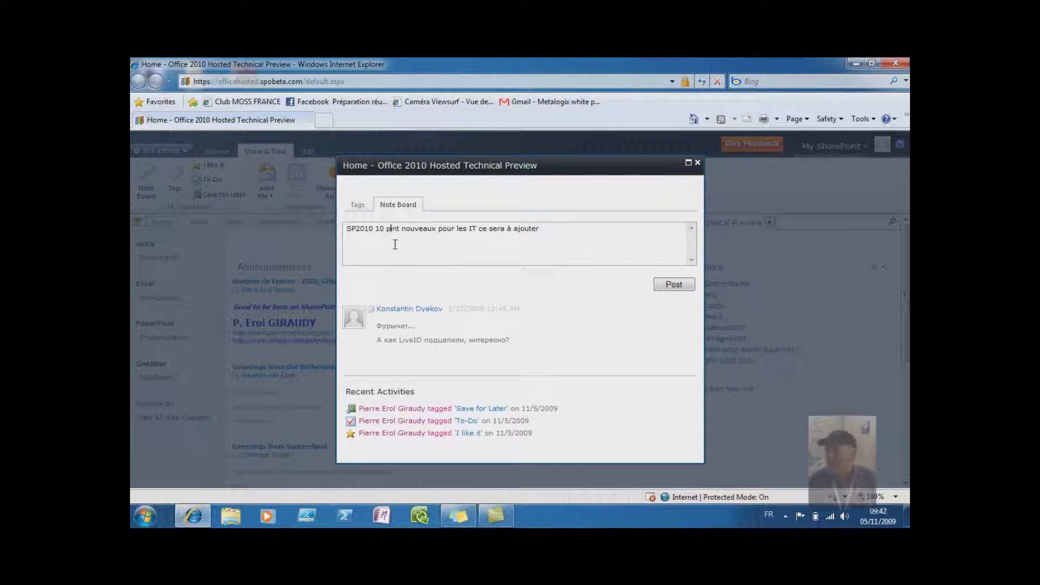
Step: Complete the note with "mes notes" and post it, dismissing the Windows color scheme prompt
{"action": "type", "text": "oi mes notes"}
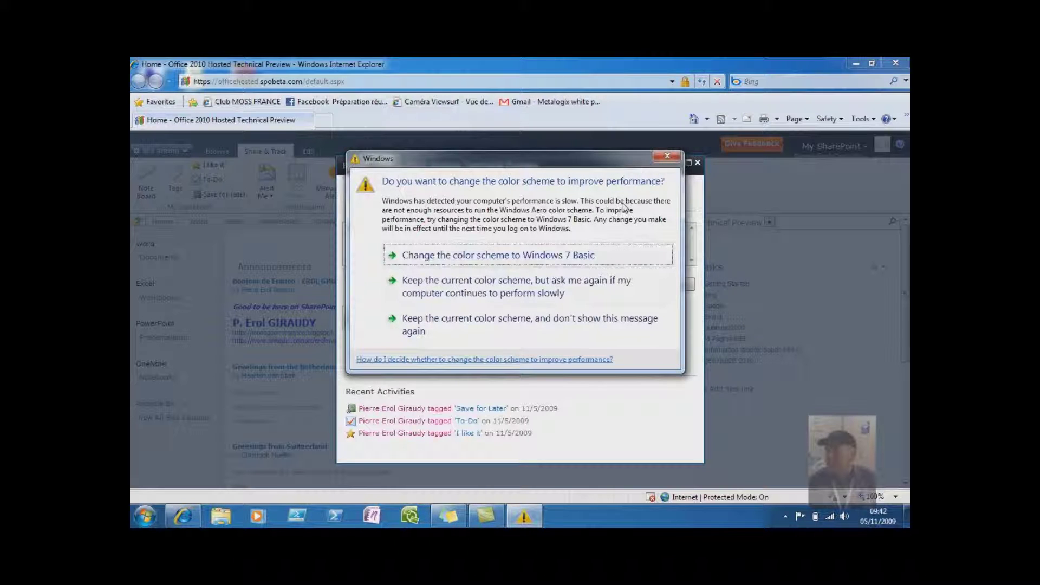
{"action": "left_click", "coordinate": [666, 157]}
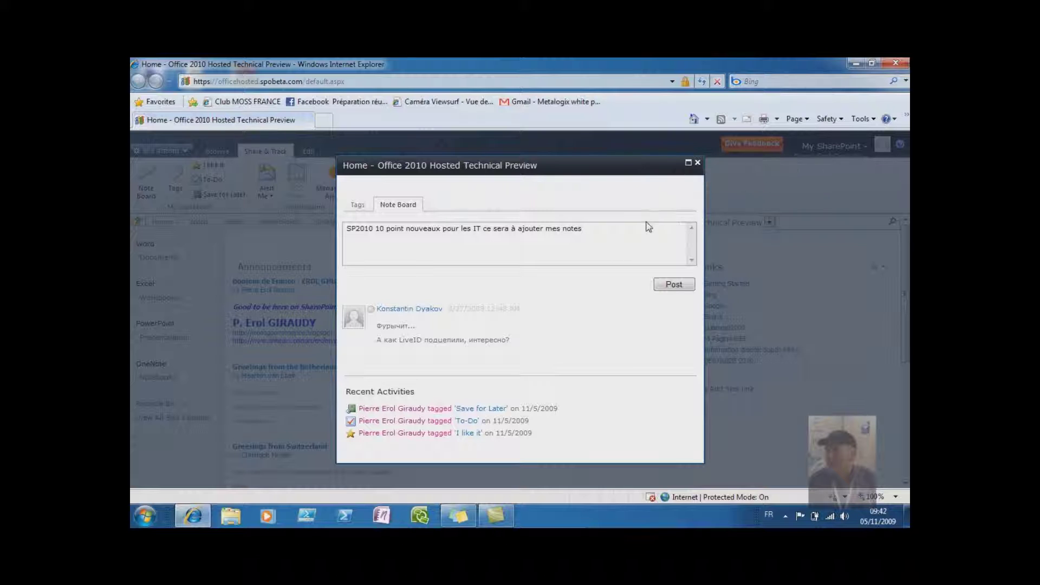
{"action": "left_click", "coordinate": [668, 289]}
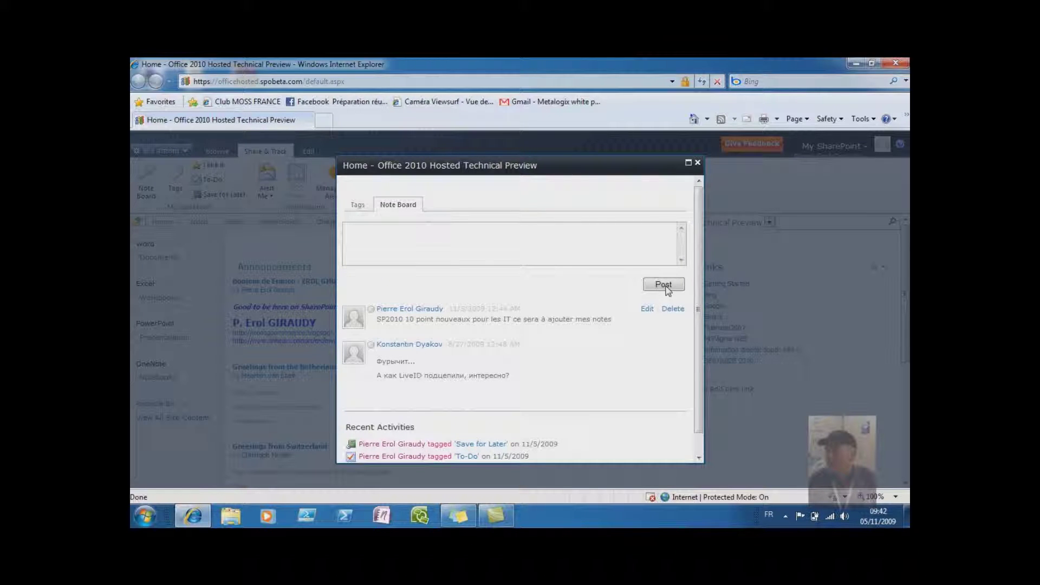
{"action": "left_click", "coordinate": [697, 163]}
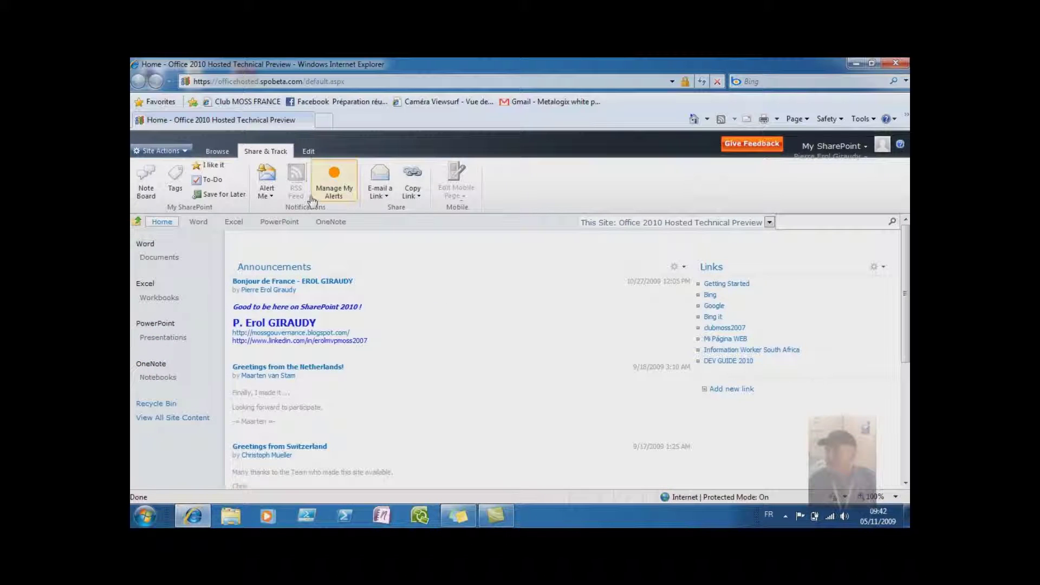
Step: Reopen the home page's note board and check the posted note and the latest entries under Recent Activities
{"action": "left_click", "coordinate": [144, 183]}
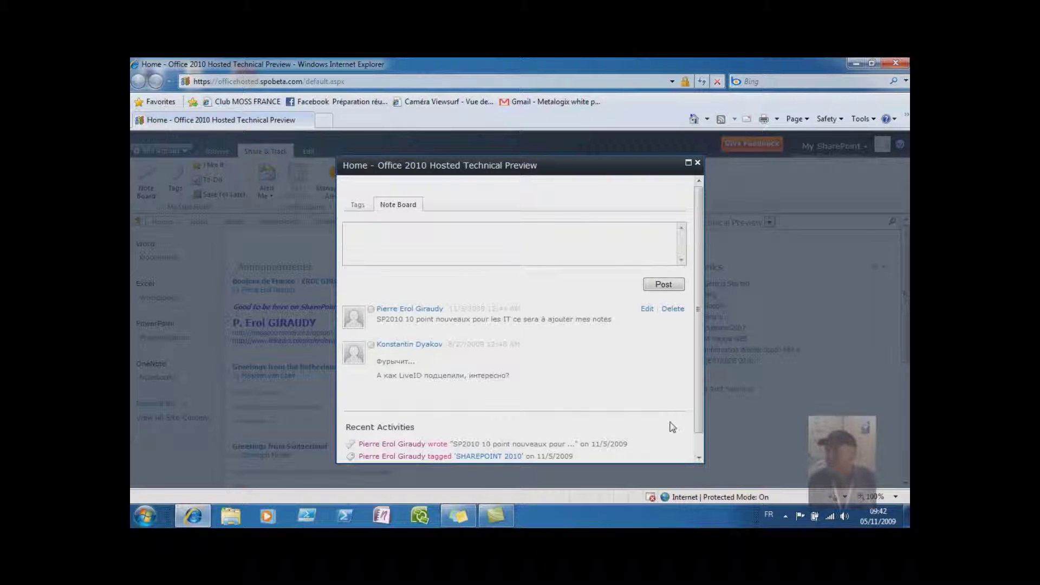
{"action": "left_click", "coordinate": [697, 445]}
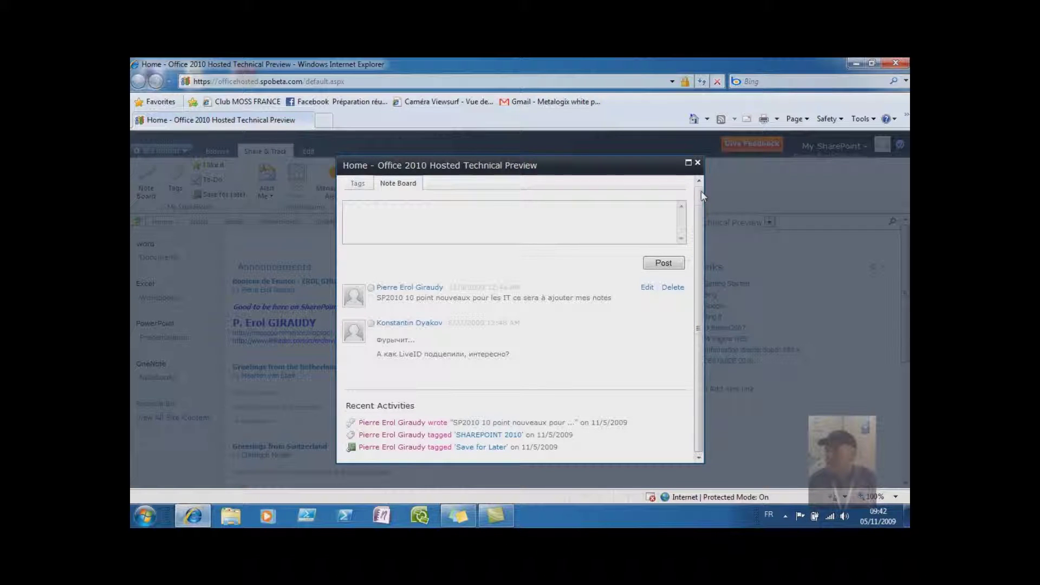
{"action": "left_click", "coordinate": [697, 162]}
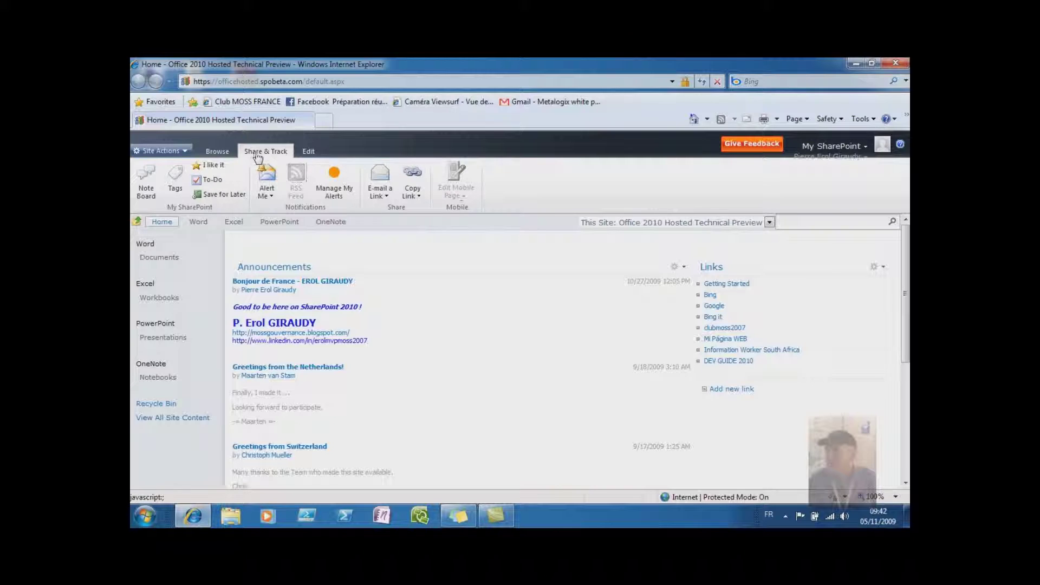
{"action": "left_click", "coordinate": [309, 151]}
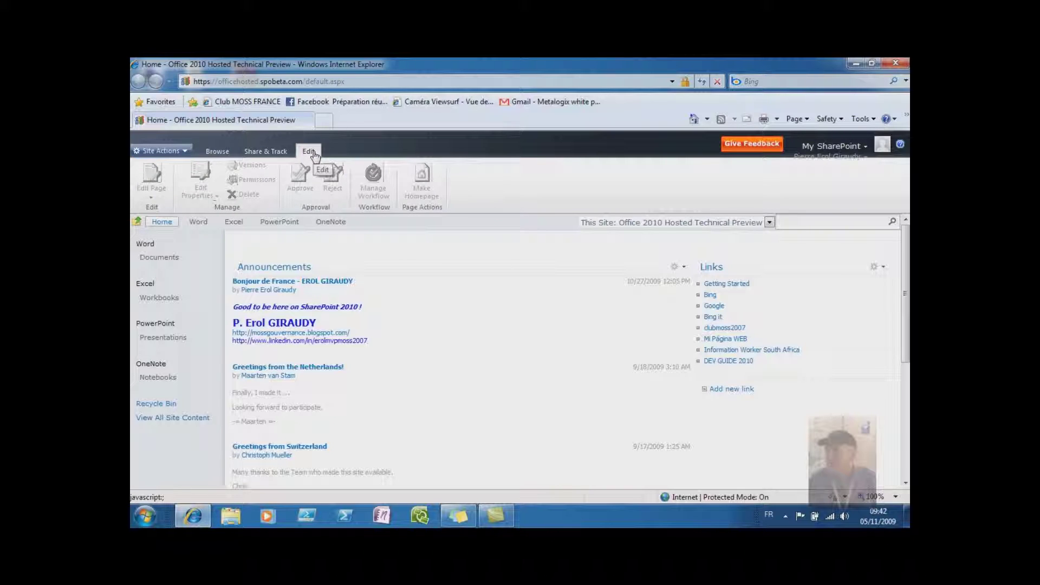
{"action": "left_click", "coordinate": [253, 155]}
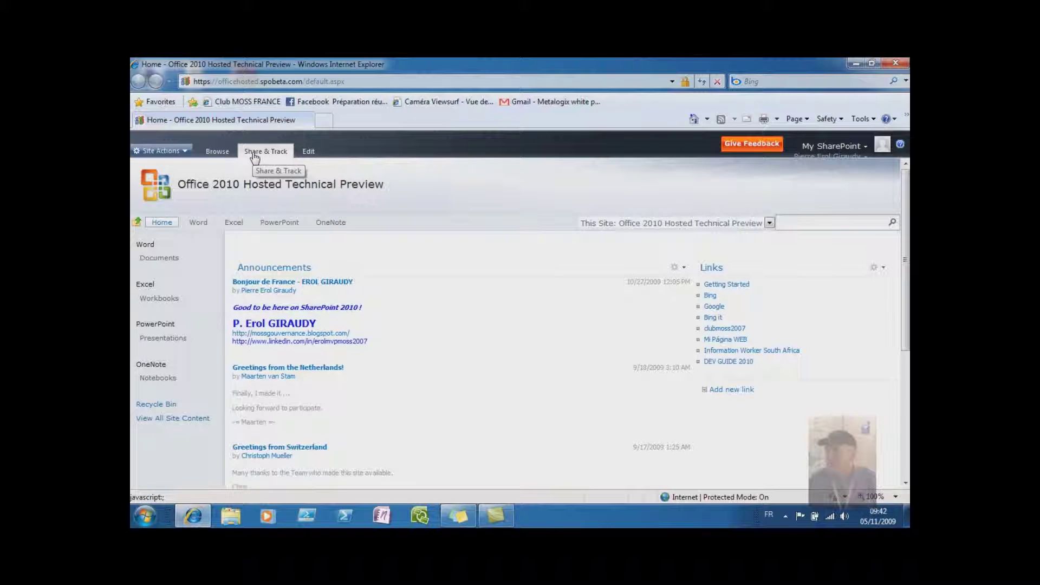
{"action": "left_click", "coordinate": [224, 155]}
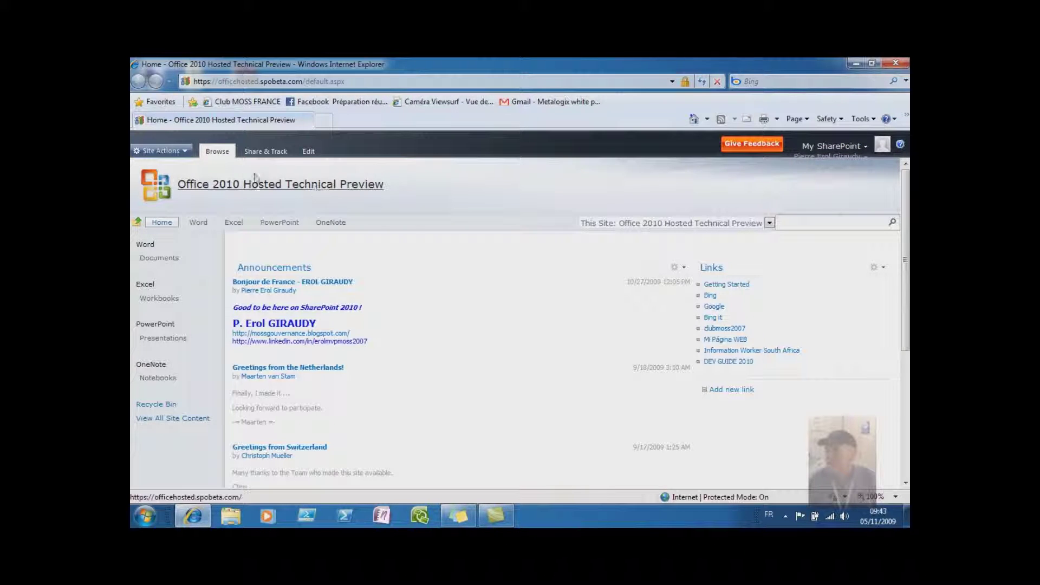
{"action": "left_click", "coordinate": [185, 151]}
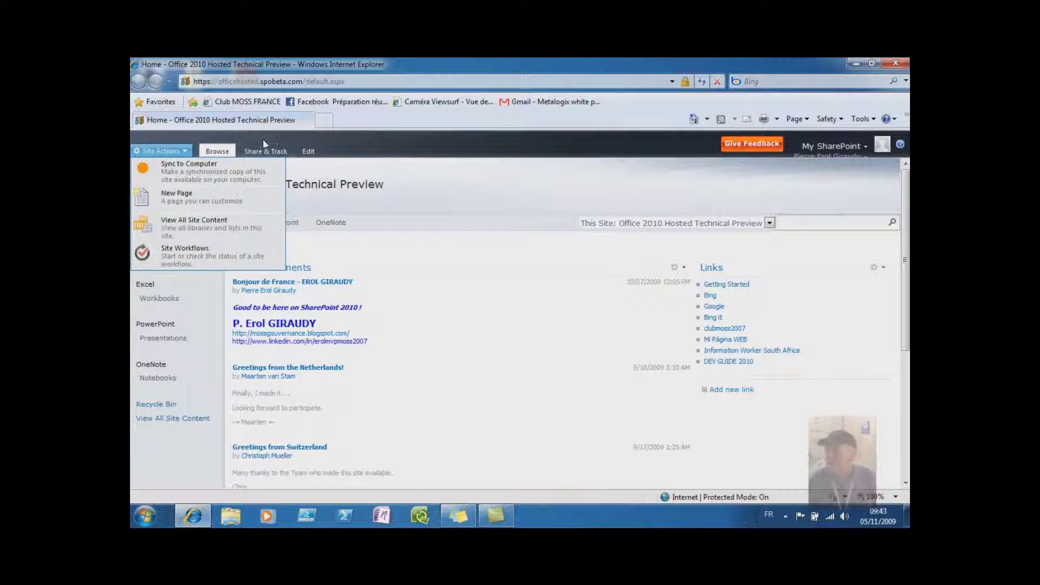
{"action": "left_click", "coordinate": [811, 174]}
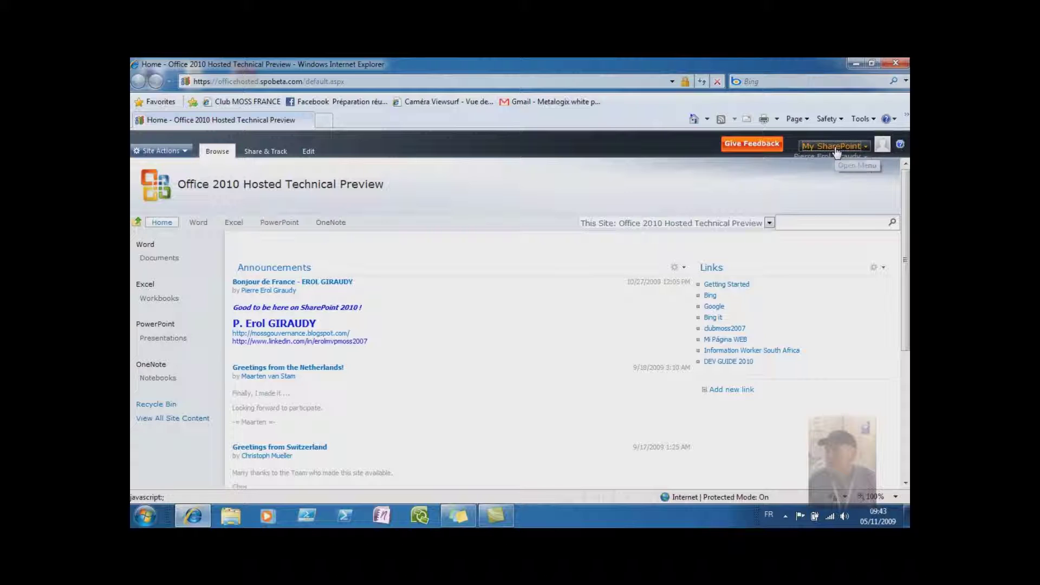
Step: Open the personal My Site homepage, viewing only the content delivered securely
{"action": "left_click", "coordinate": [836, 153]}
{"action": "left_click", "coordinate": [811, 162]}
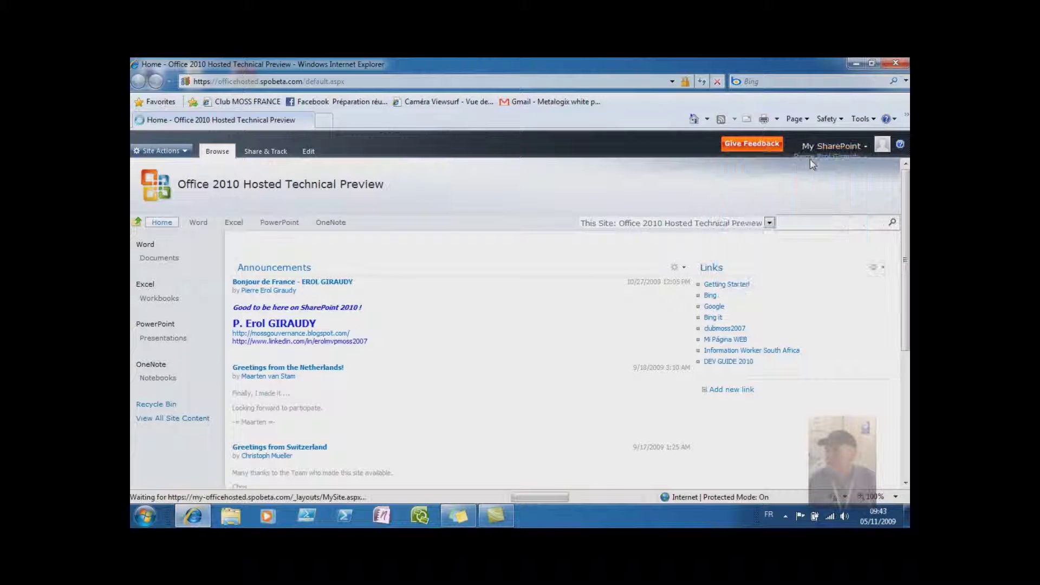
{"action": "left_click", "coordinate": [810, 159]}
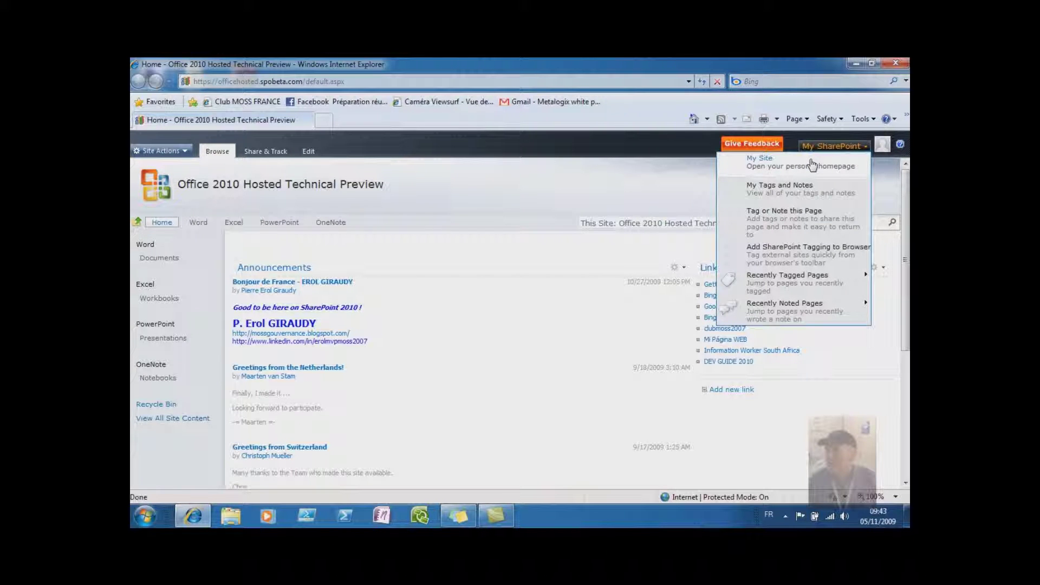
{"action": "left_click", "coordinate": [807, 167]}
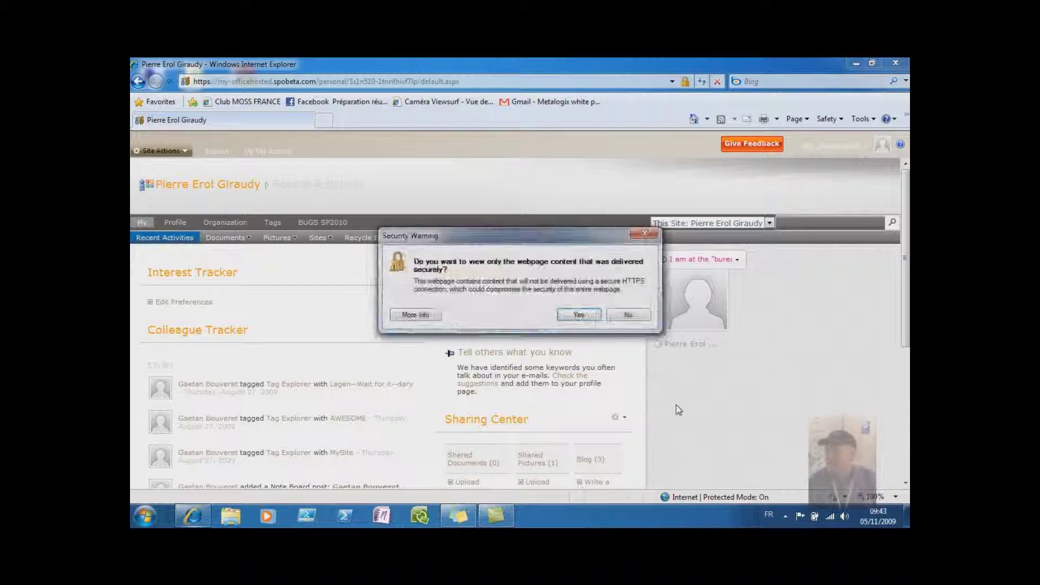
{"action": "left_click", "coordinate": [578, 315]}
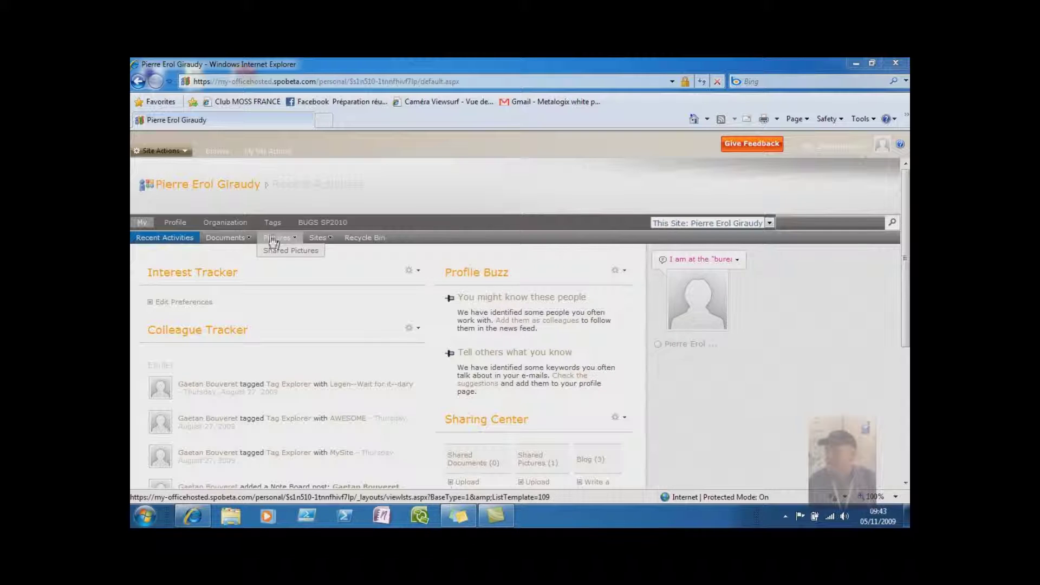
Step: Review All Tags and My Tags in My Site's Tag Explorer and open the Organization page
{"action": "mouse_move", "coordinate": [245, 240]}
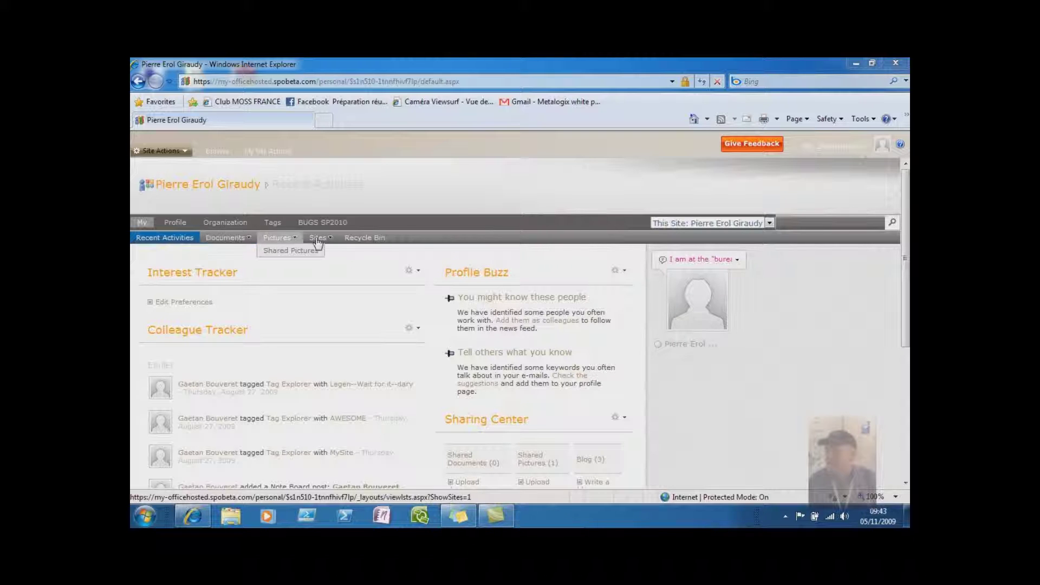
{"action": "left_click", "coordinate": [280, 225]}
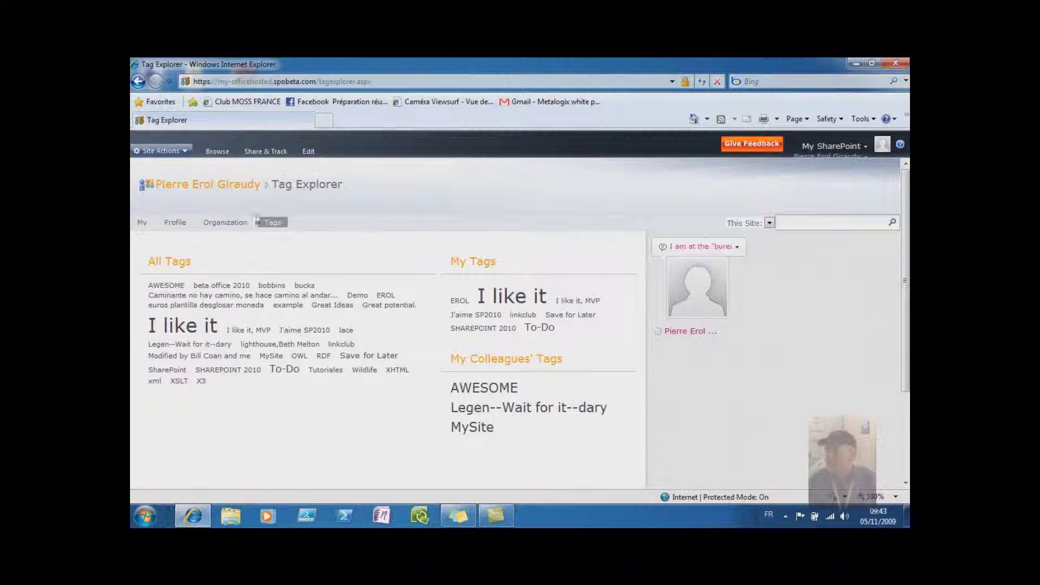
{"action": "left_click", "coordinate": [237, 224]}
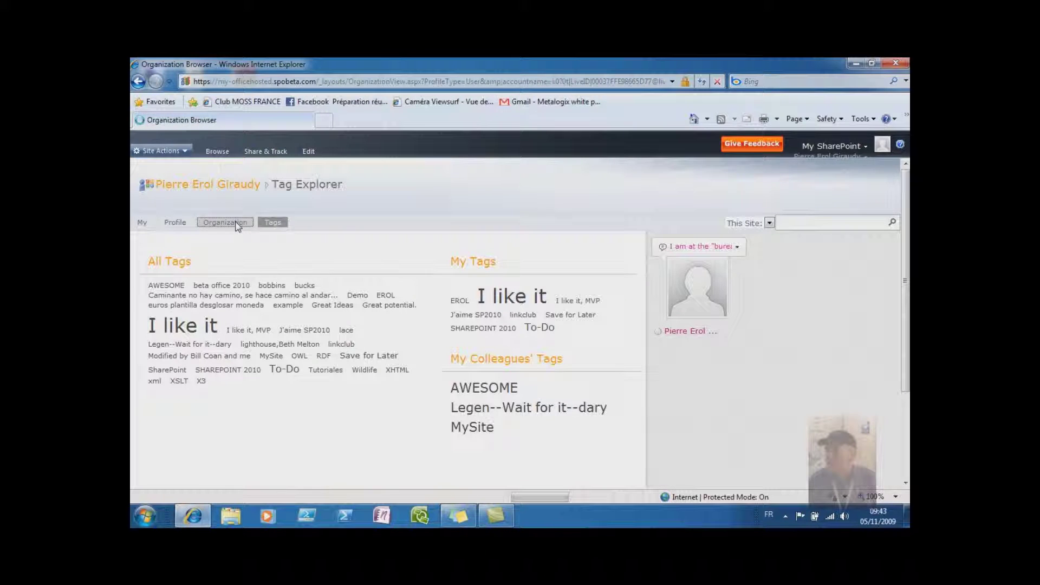